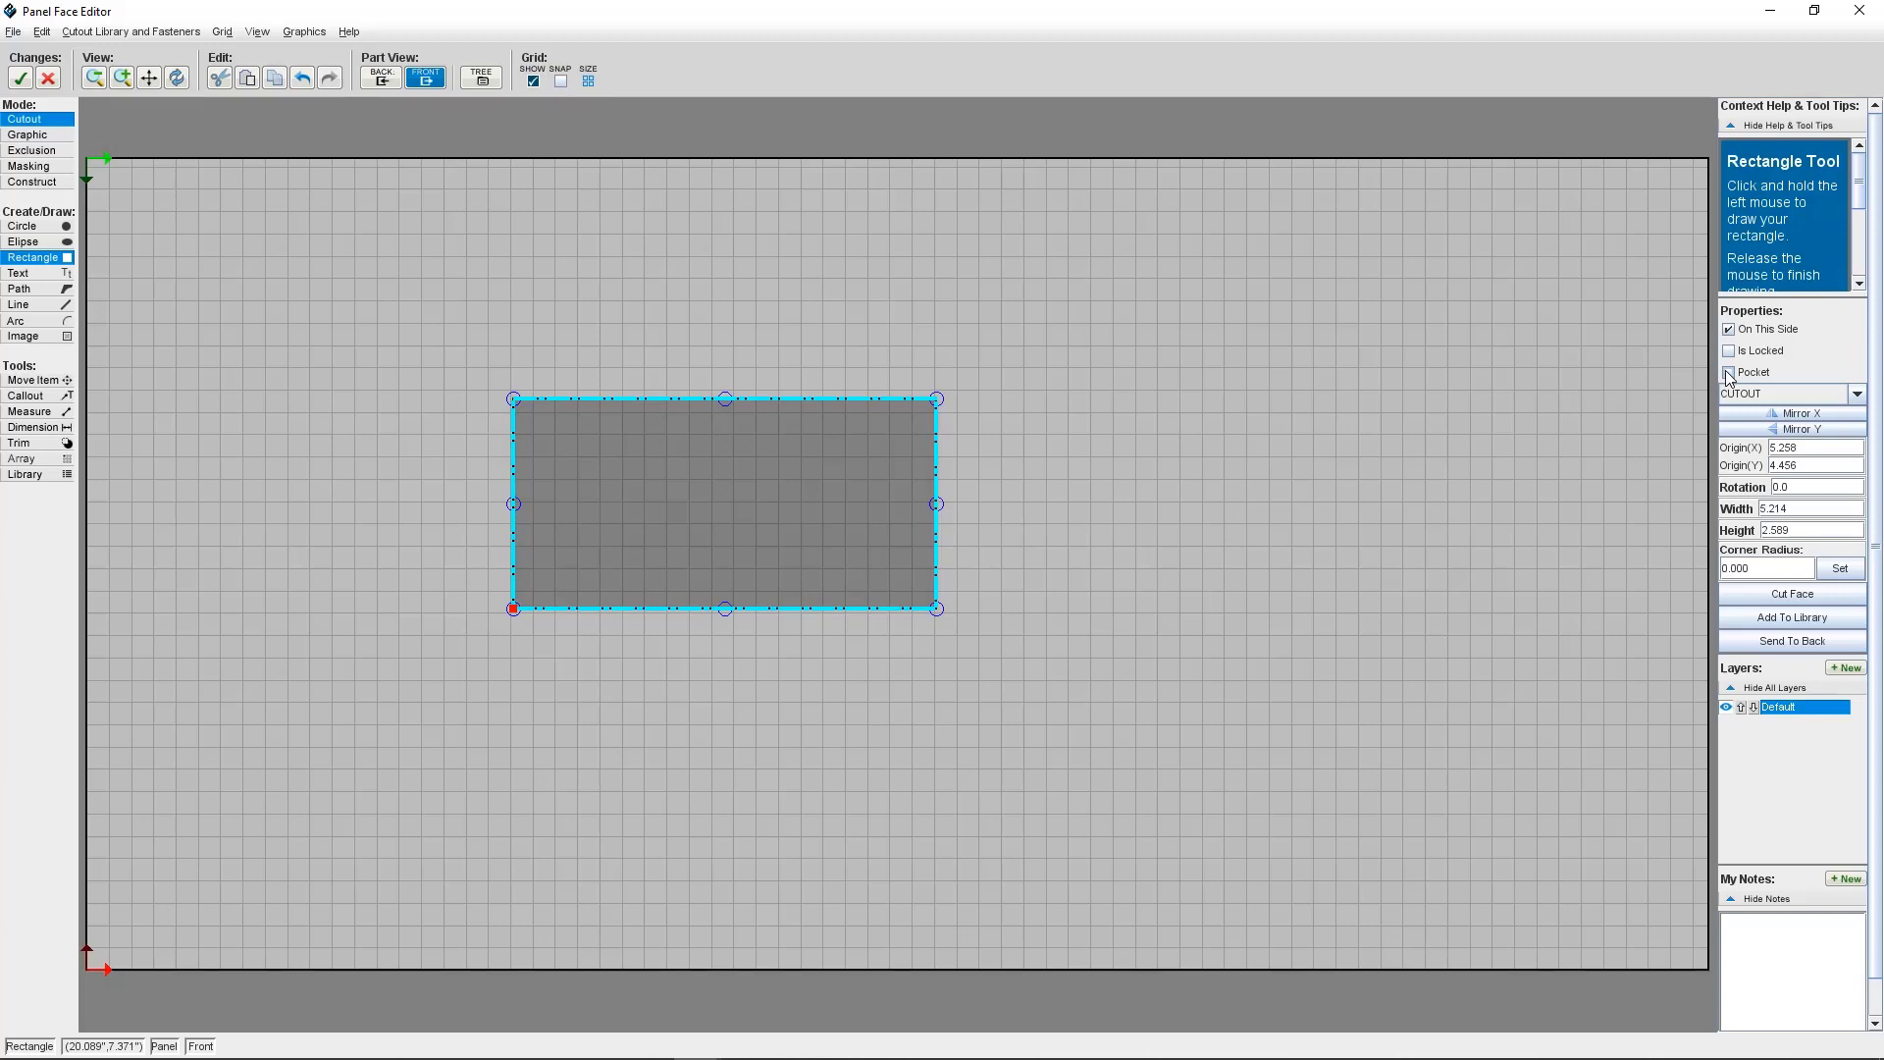
# - Make the selected rectangular cutout a pocket and inspect it on the 3D panel
pyautogui.click(1728, 373)
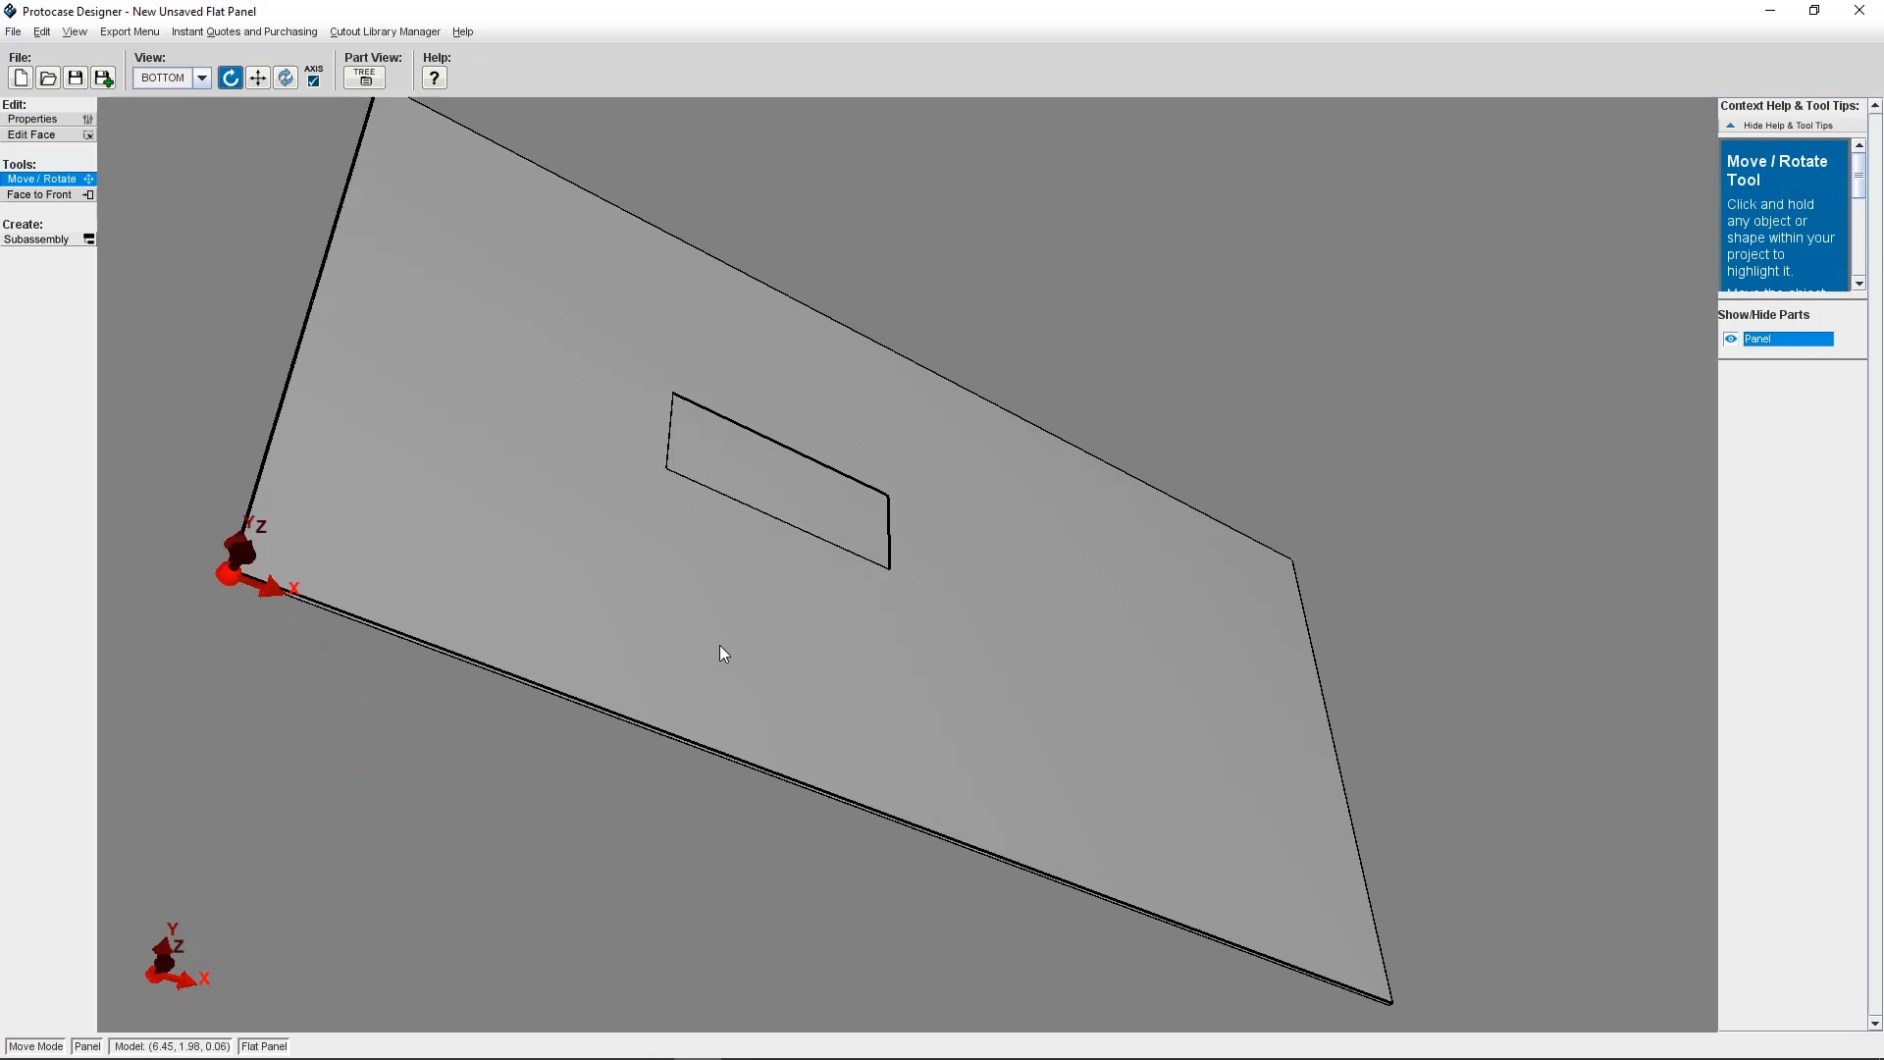
pyautogui.moveTo(721, 648); pyautogui.dragTo(873, 651)
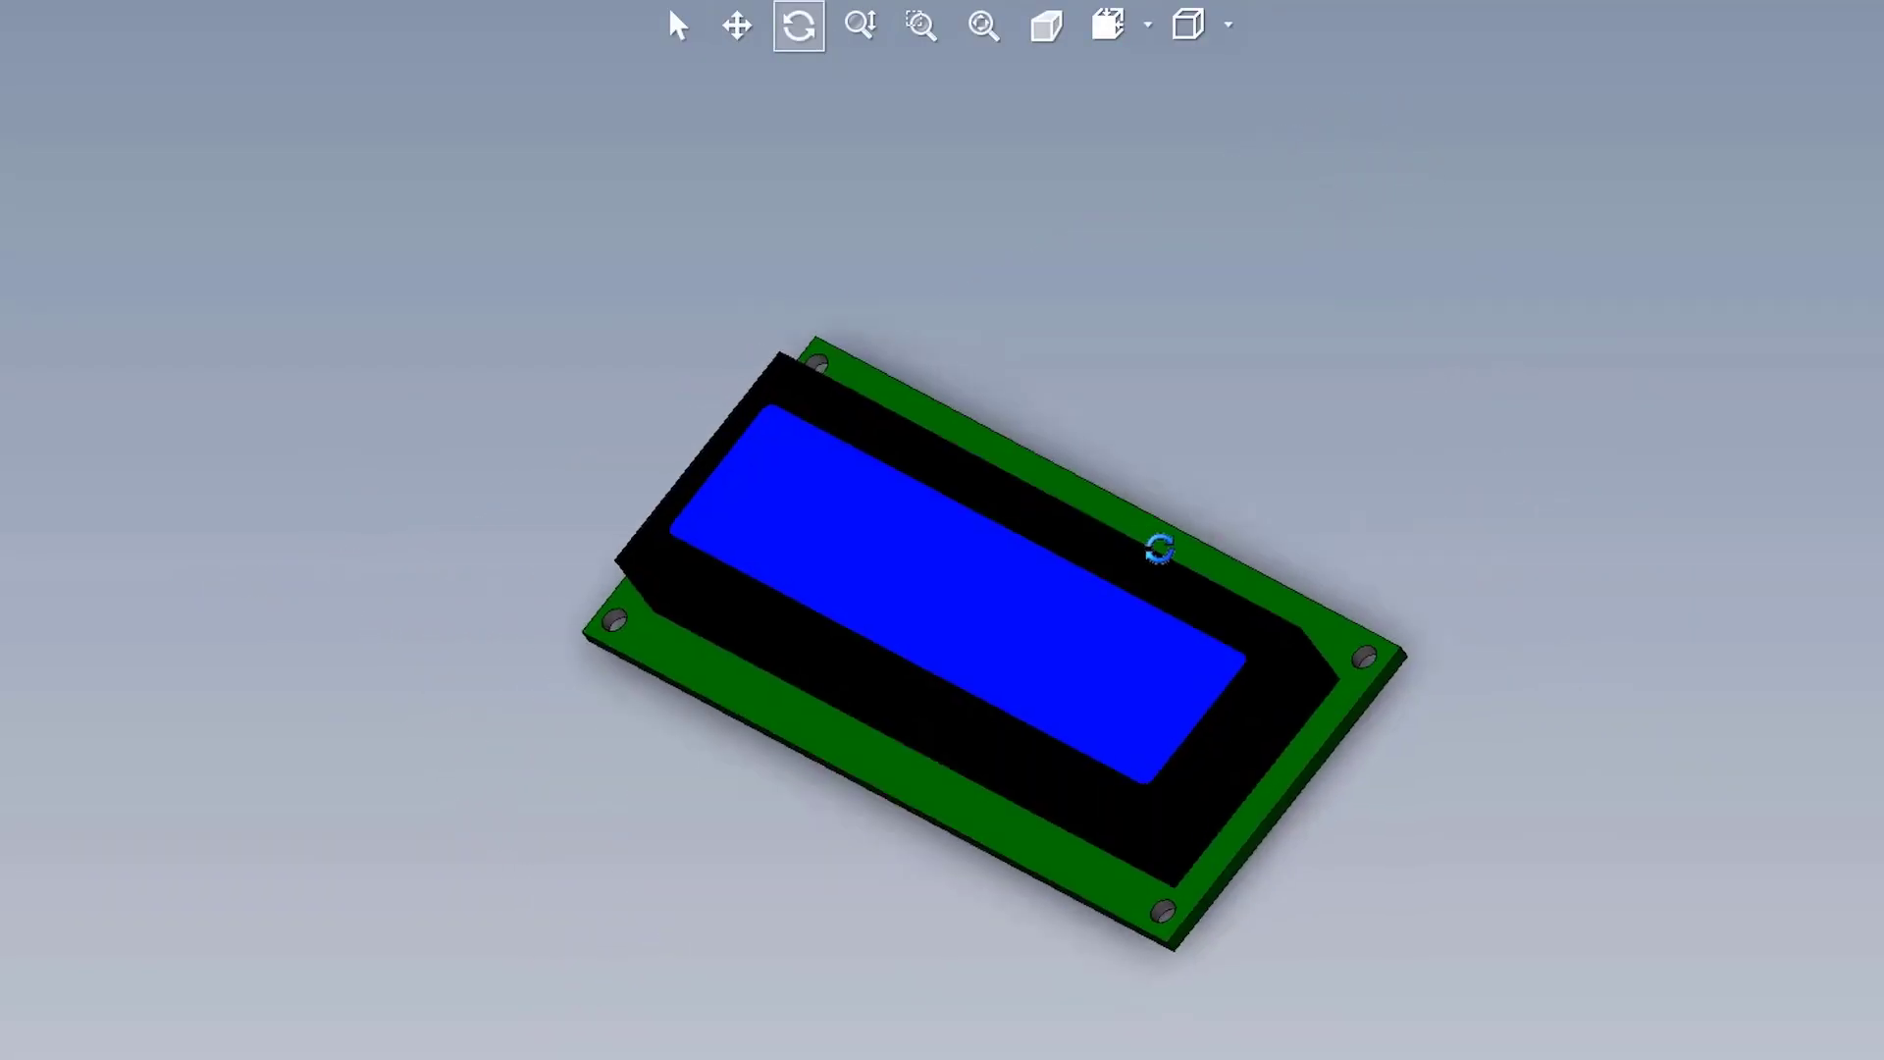
# - Examine the LCD module model and both sides of the three-fan panel, including the recess around the display opening
pyautogui.moveTo(1160, 550); pyautogui.dragTo(1317, 635)
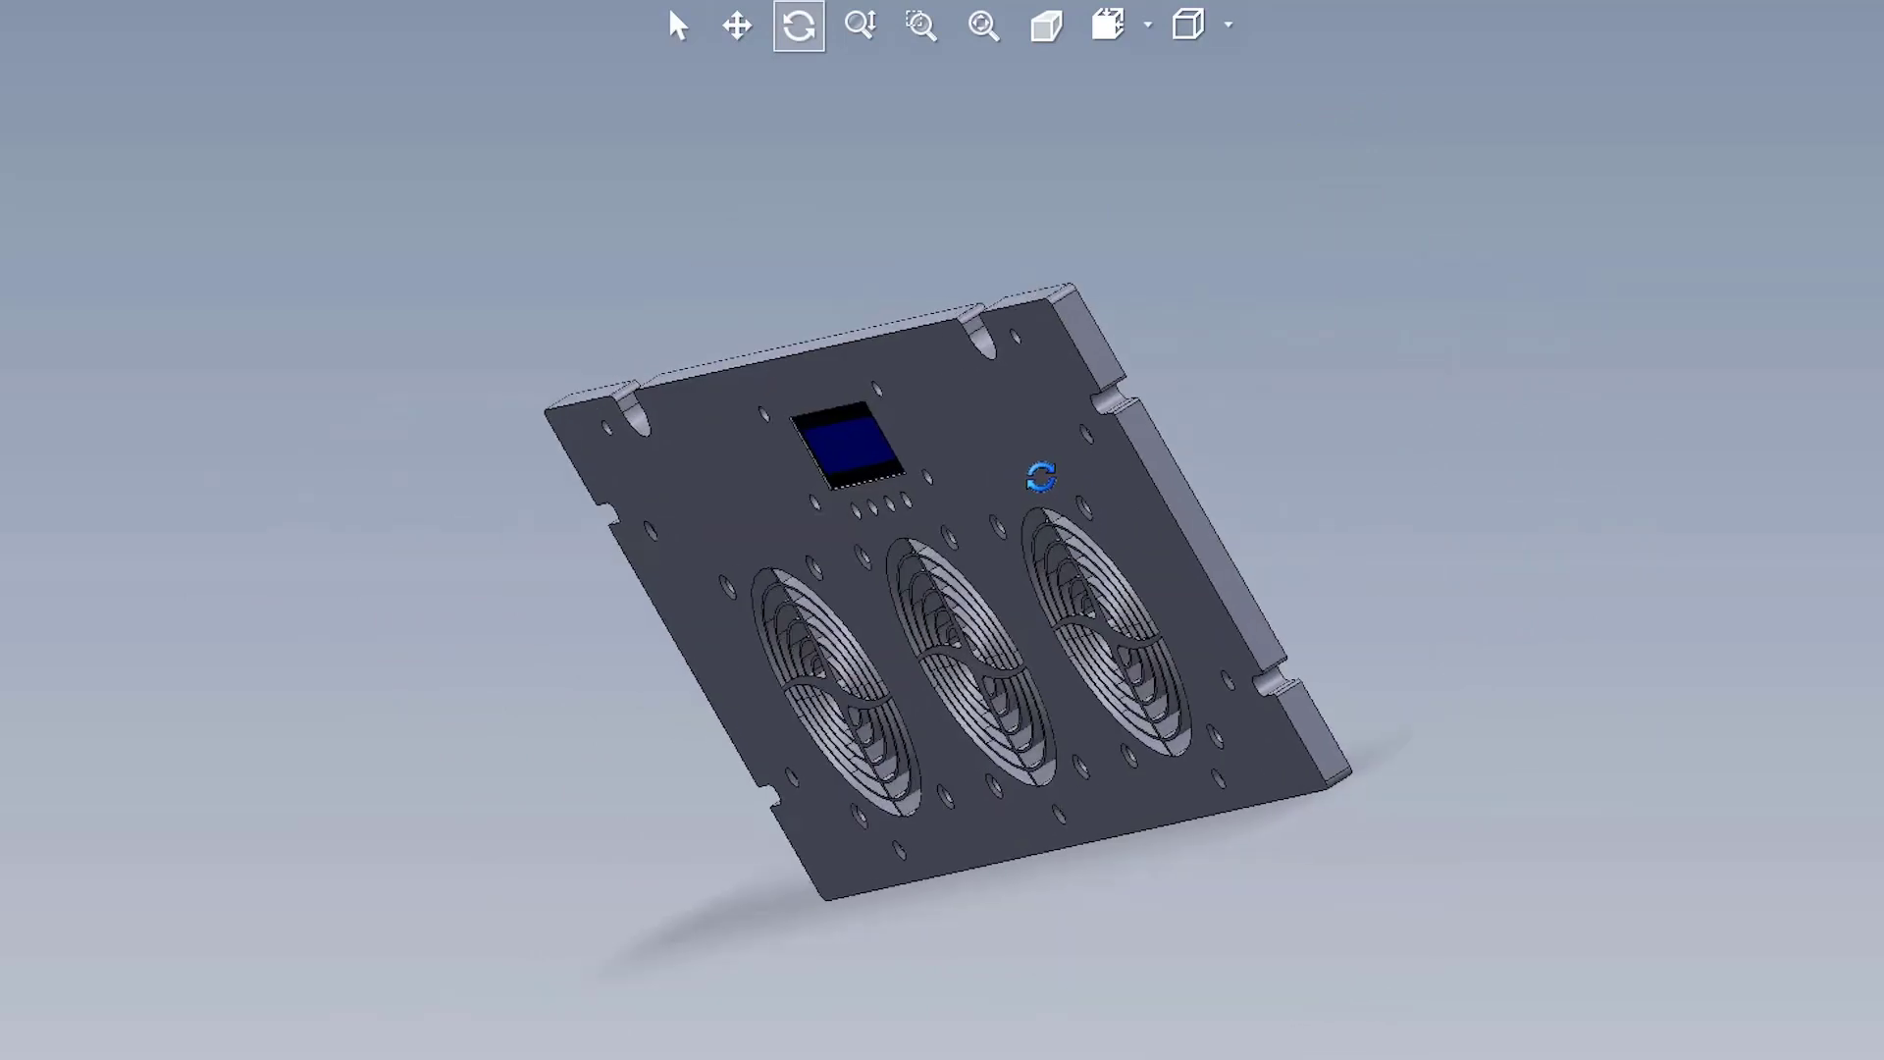
pyautogui.moveTo(1026, 471); pyautogui.dragTo(1077, 496)
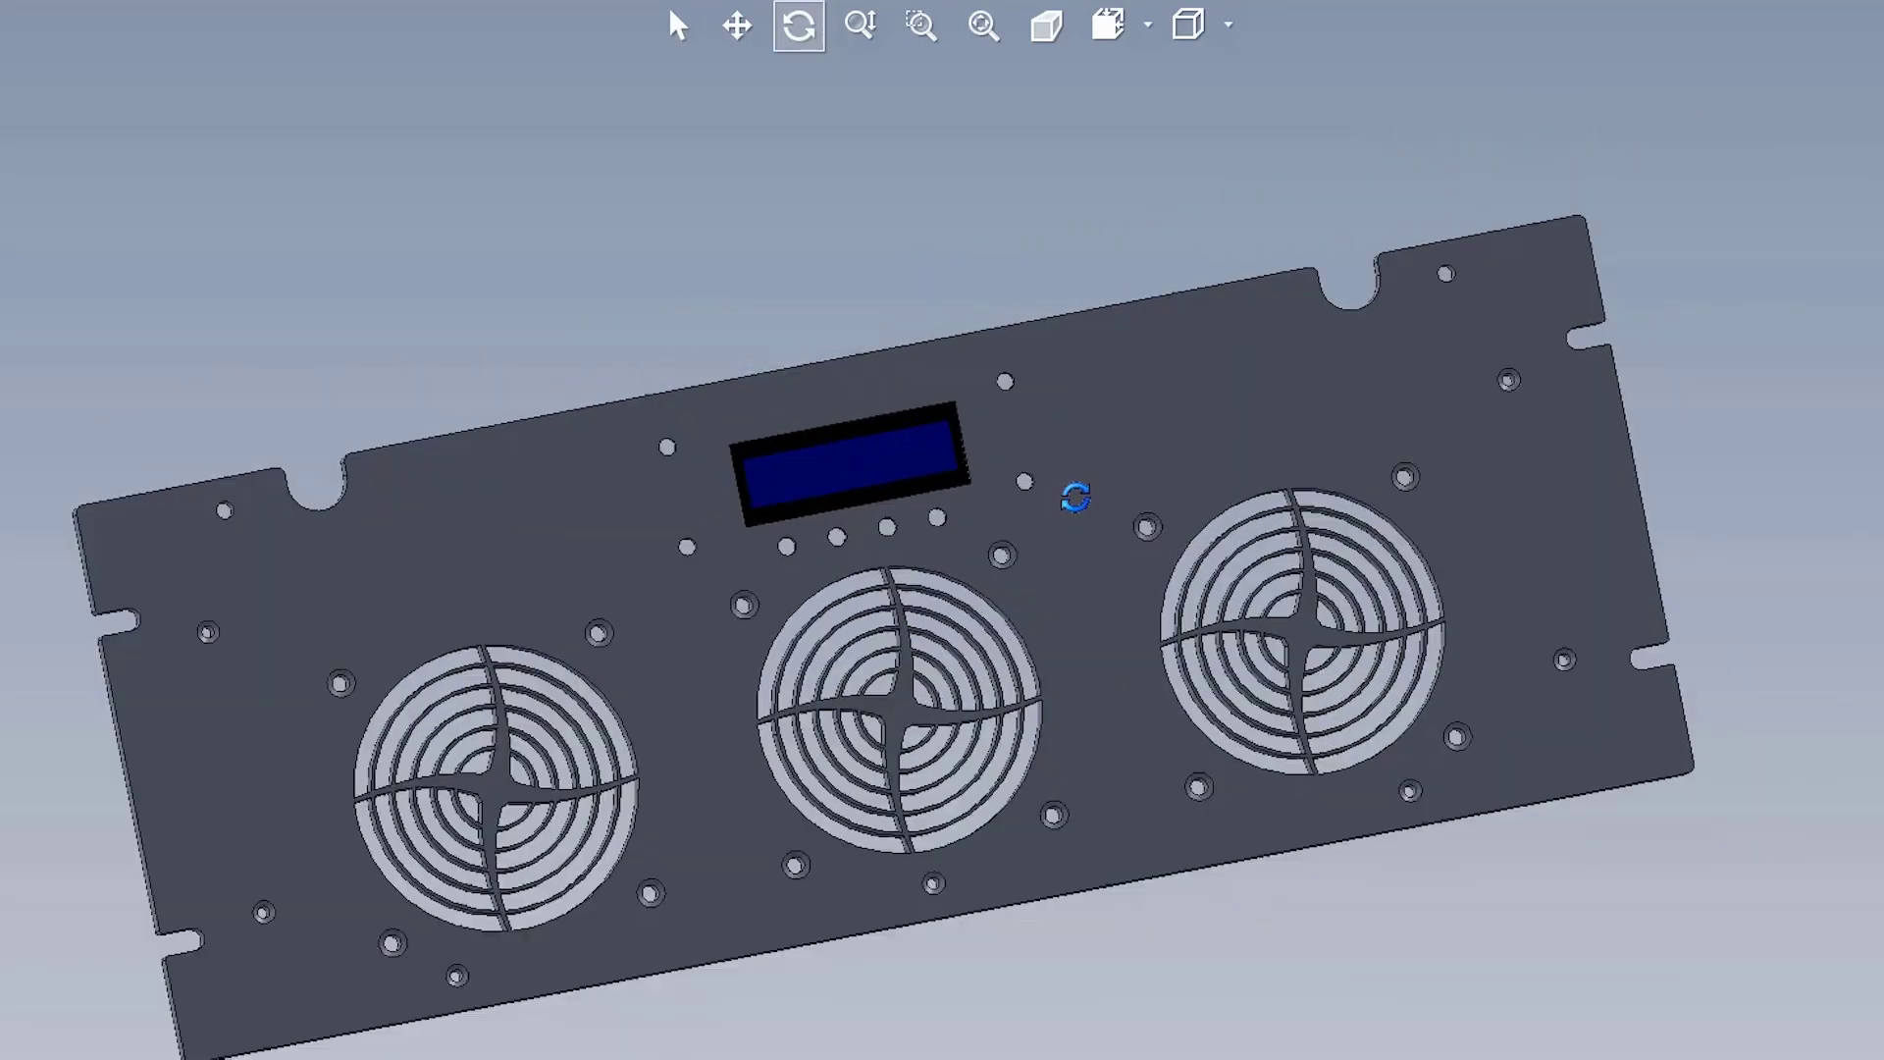
pyautogui.scroll(-5, 1076, 496)
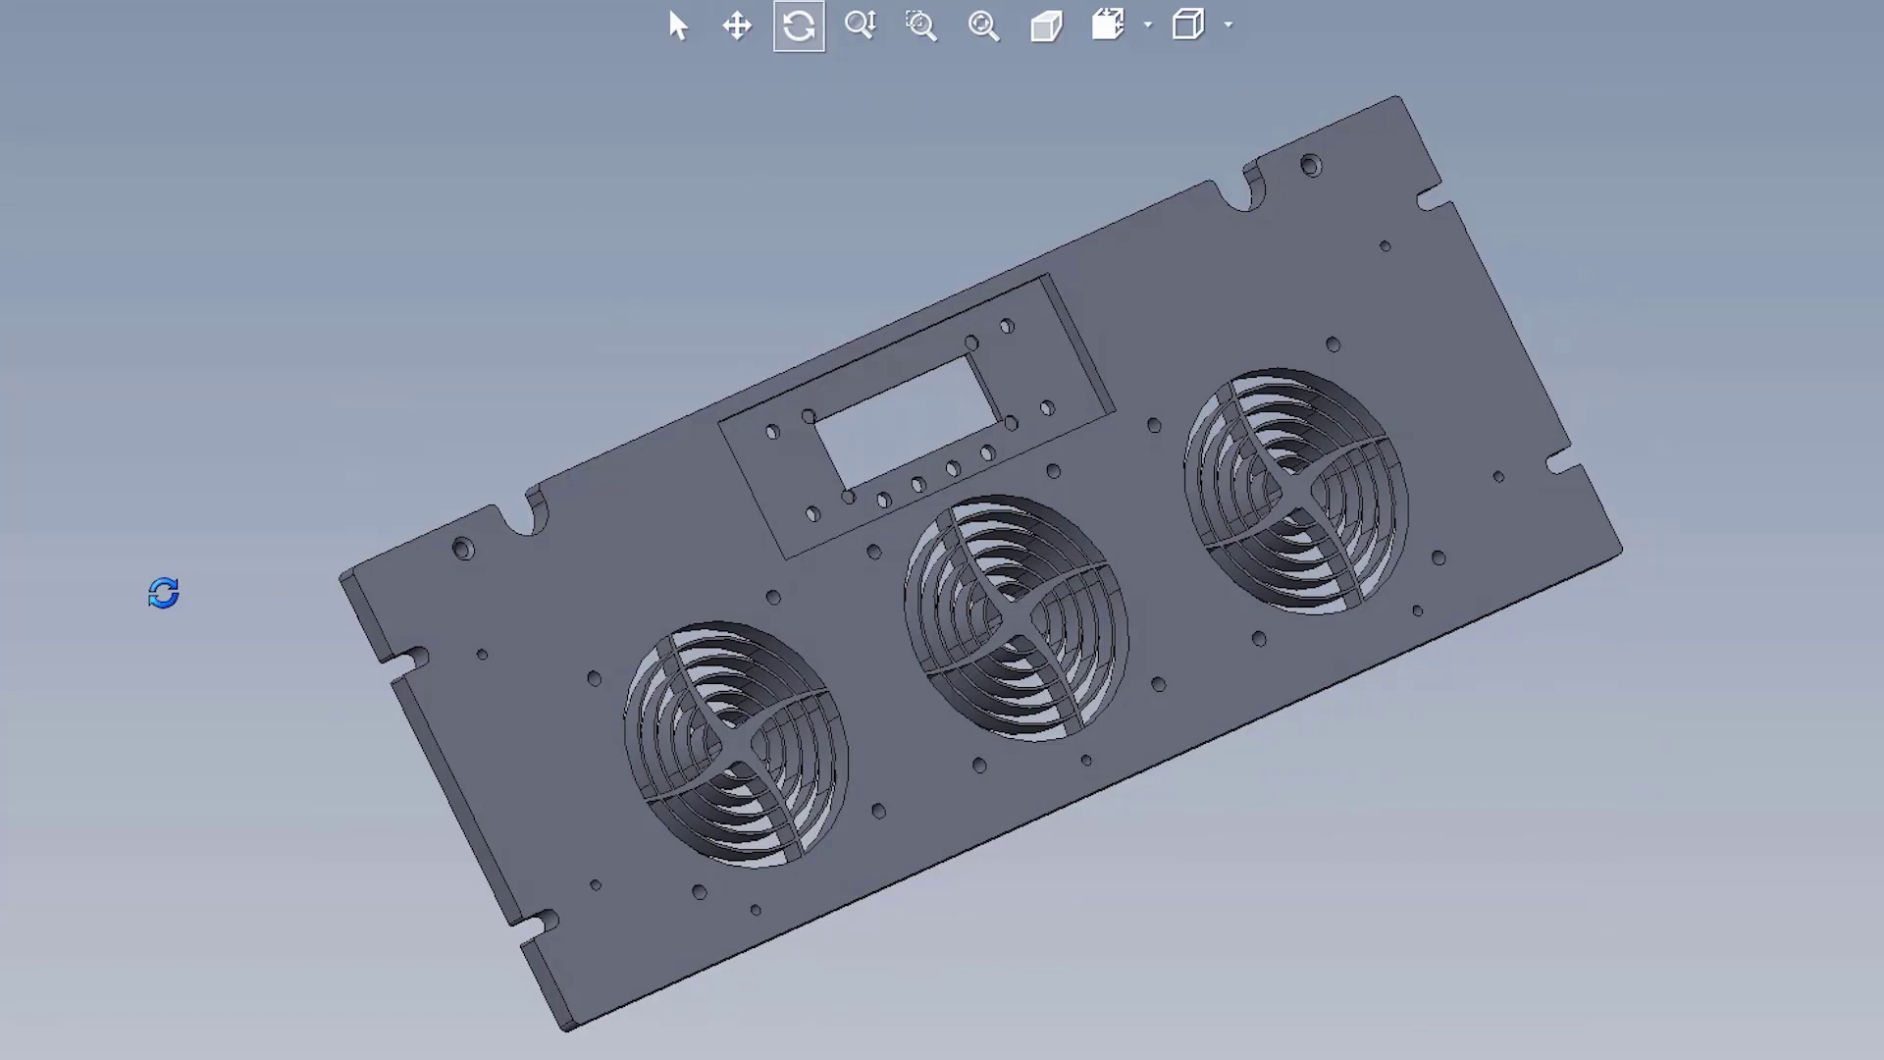
pyautogui.moveTo(162, 592); pyautogui.dragTo(595, 560)
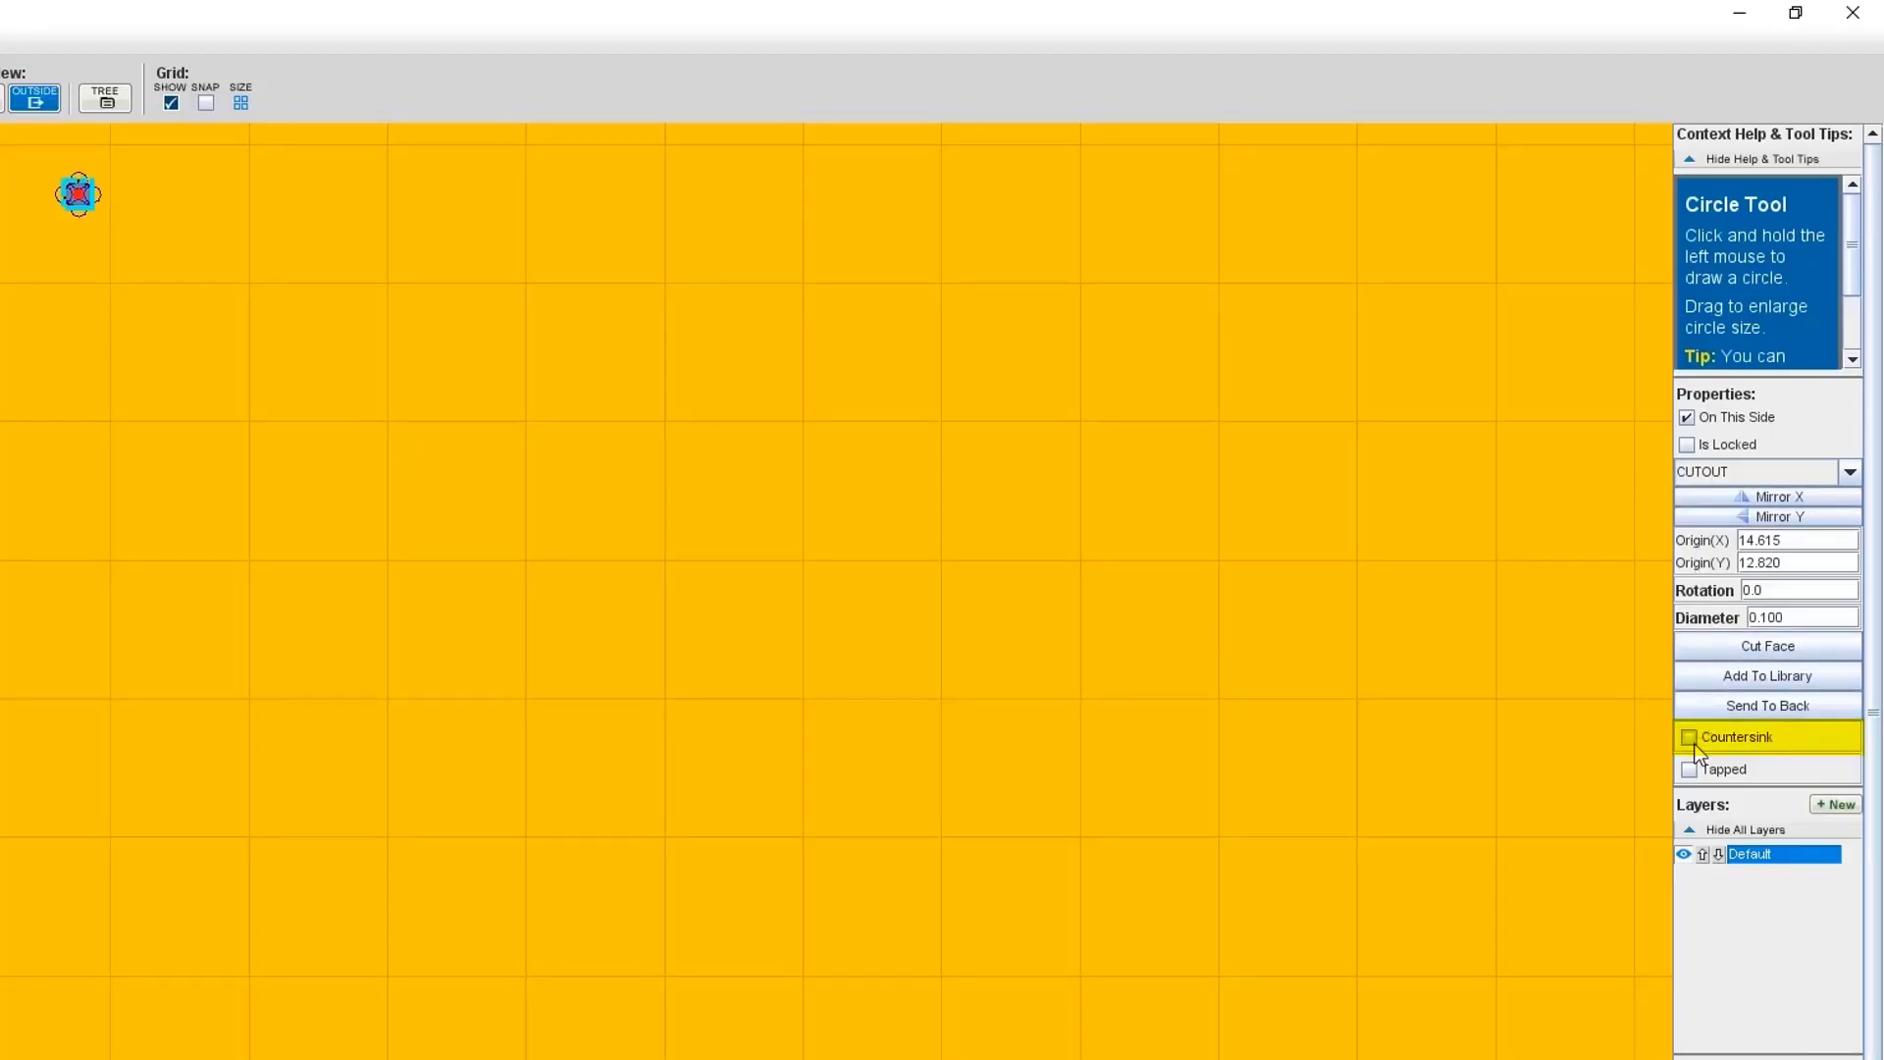
# - Enable the countersink option for the selected circular cutout with 0.100 diameter
pyautogui.click(1690, 738)
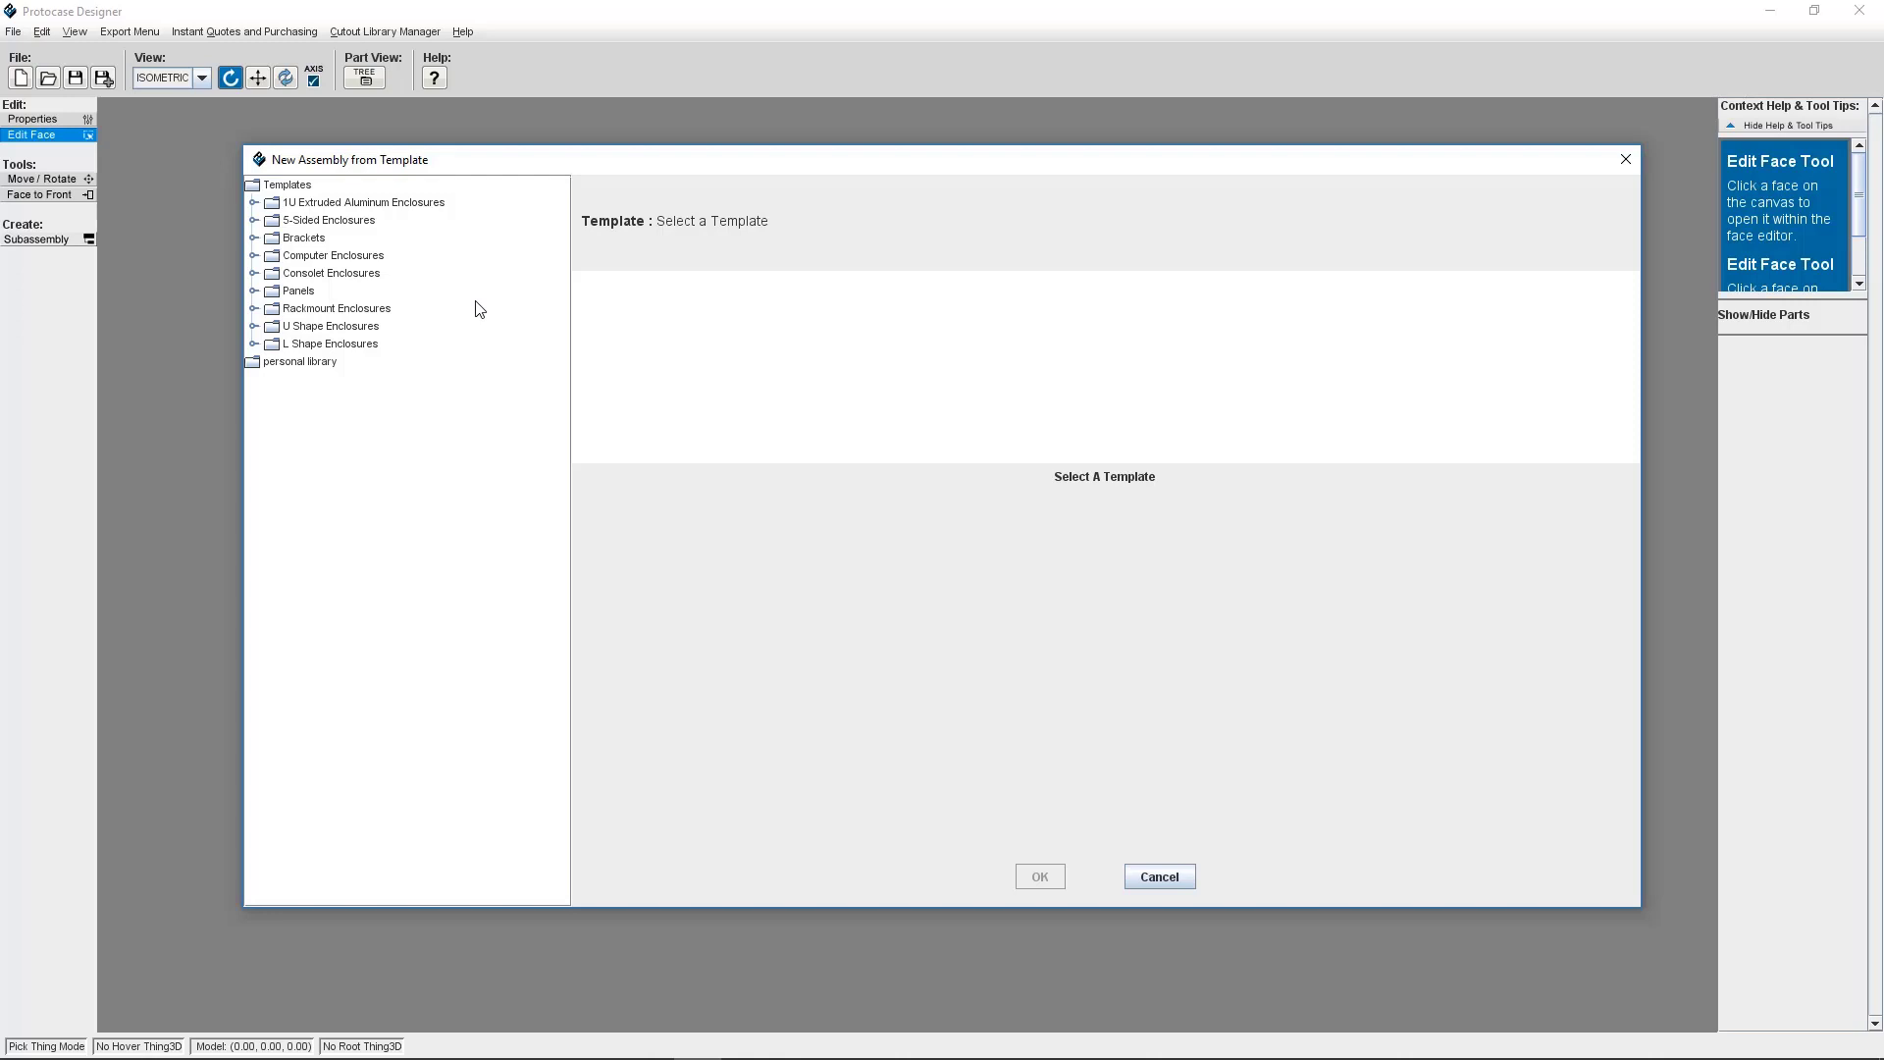
# - Create a new Flat Panel from the Panels templates with Aluminum (5052) as the metal type
pyautogui.doubleClick(312, 292)
pyautogui.click(327, 332)
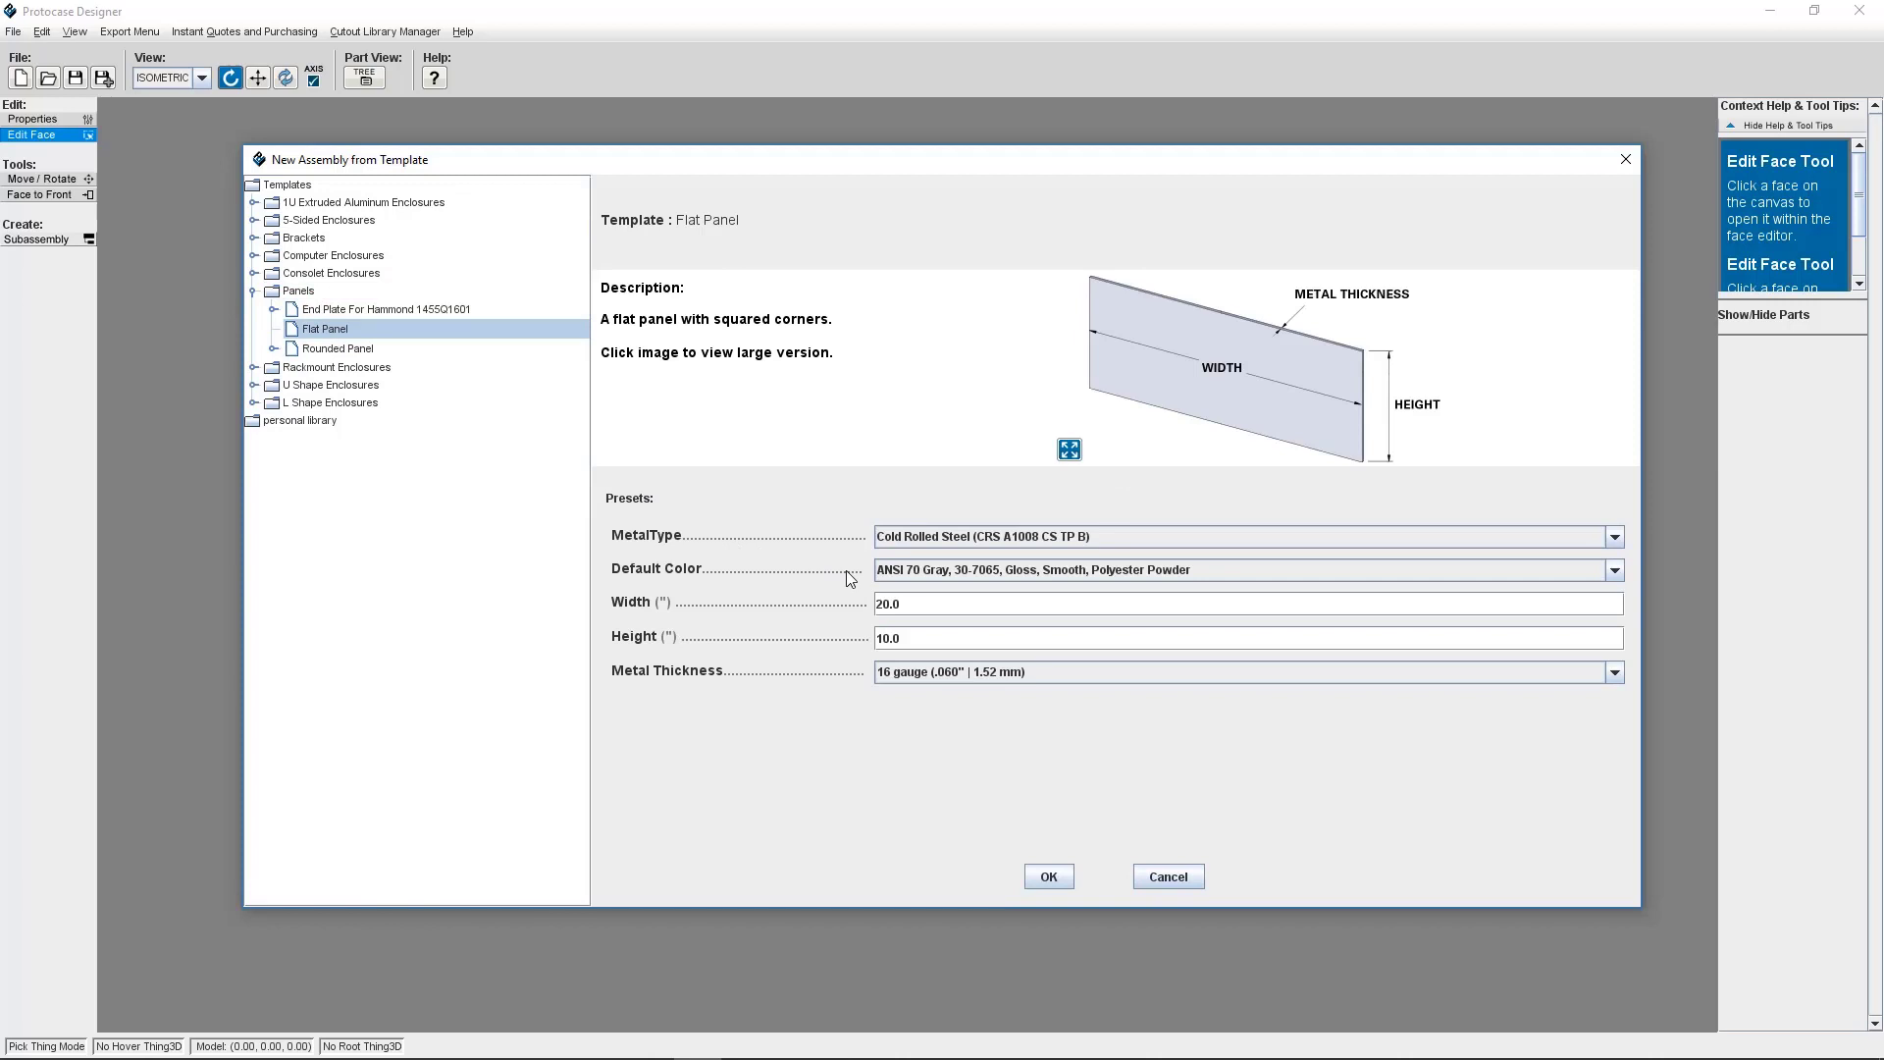
pyautogui.click(921, 542)
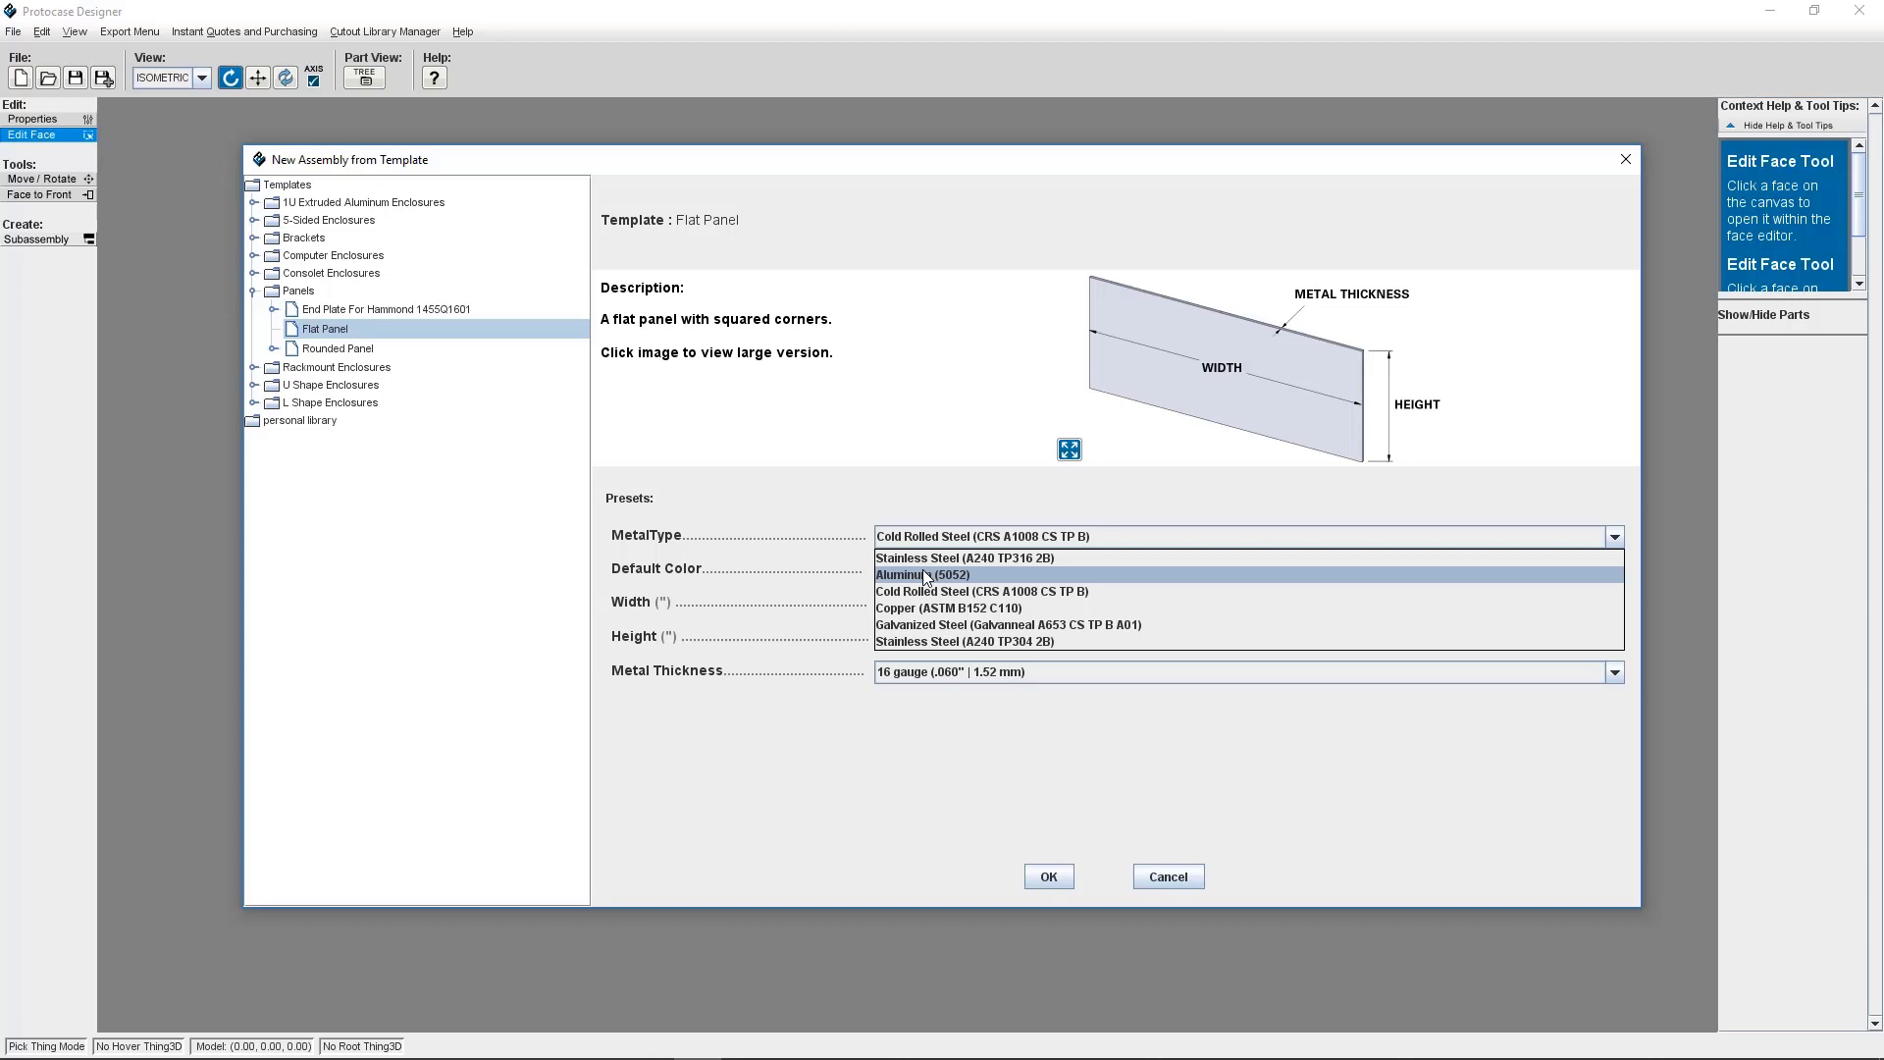
pyautogui.click(925, 575)
pyautogui.click(1048, 876)
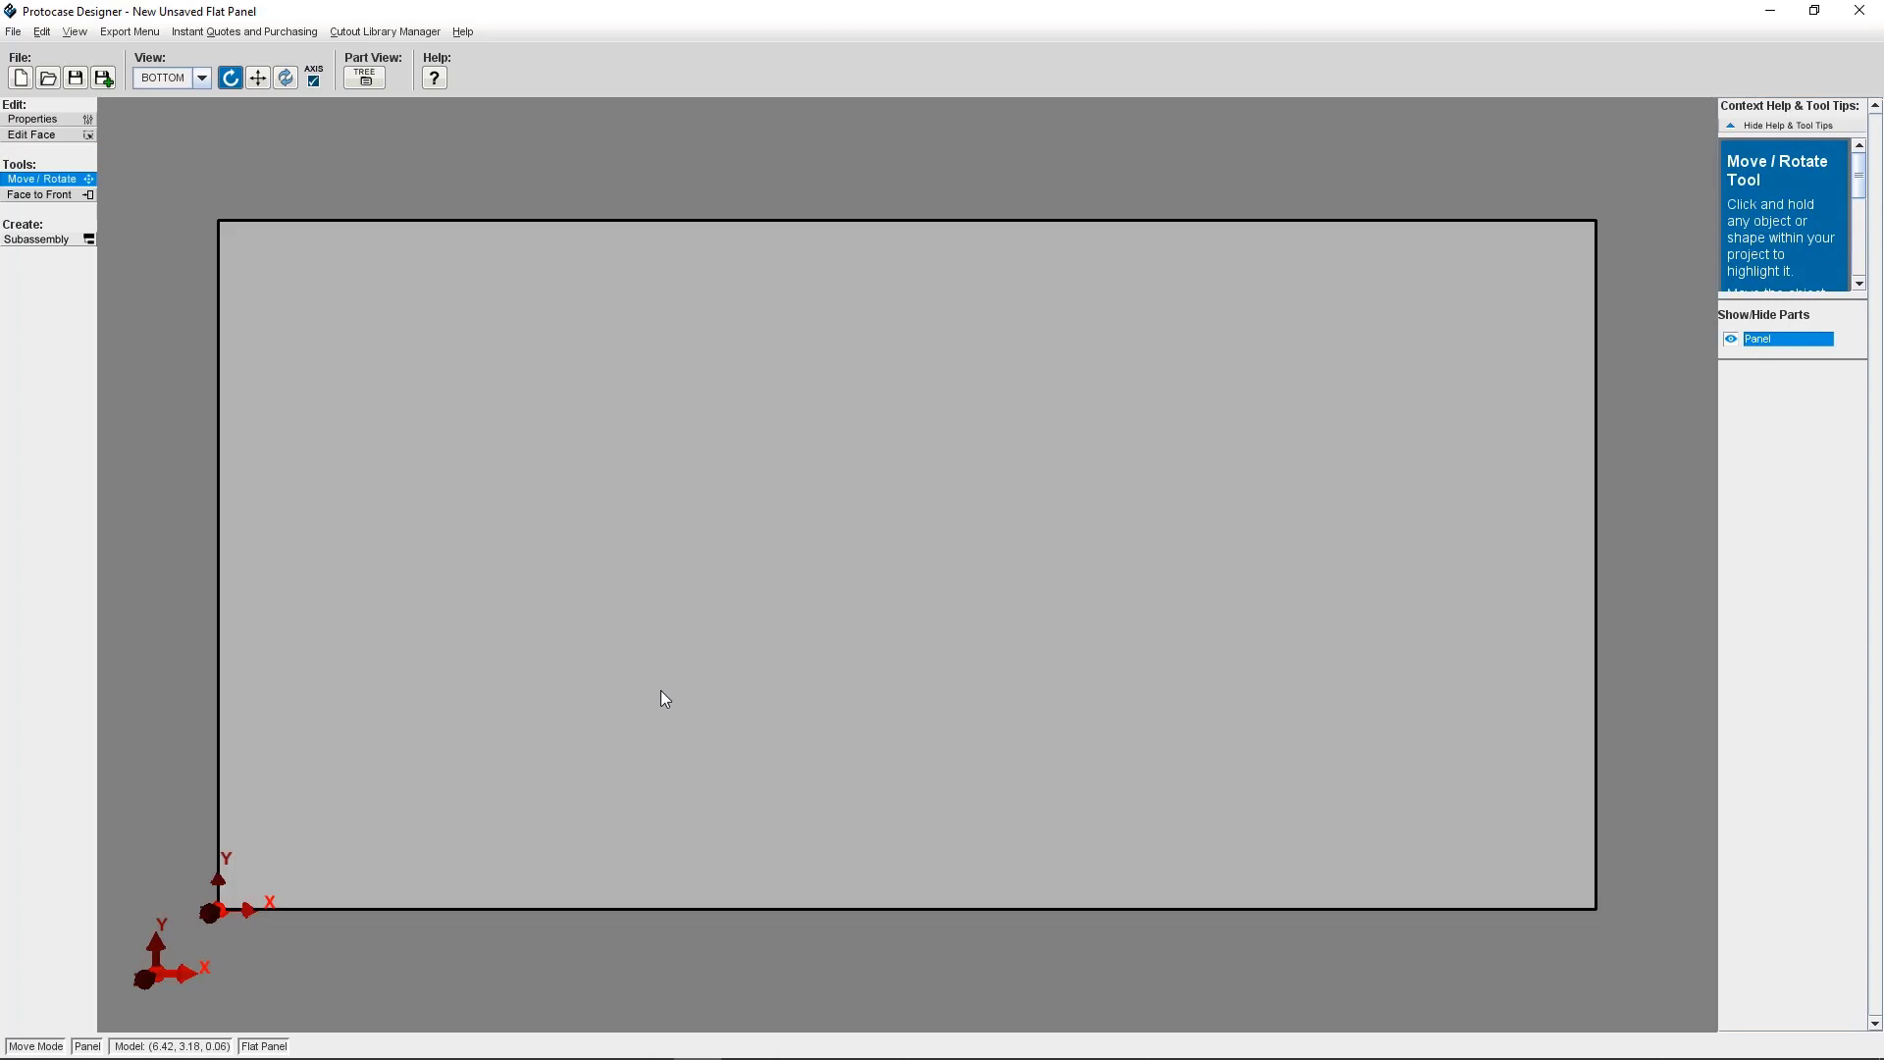
# - Open the panel's front face in a maximized face editor and show the grid
pyautogui.moveTo(600, 640)
pyautogui.mouseDown(button='right')
pyautogui.moveTo(551, 638)
pyautogui.moveTo(589, 633)
pyautogui.mouseUp(button='right')
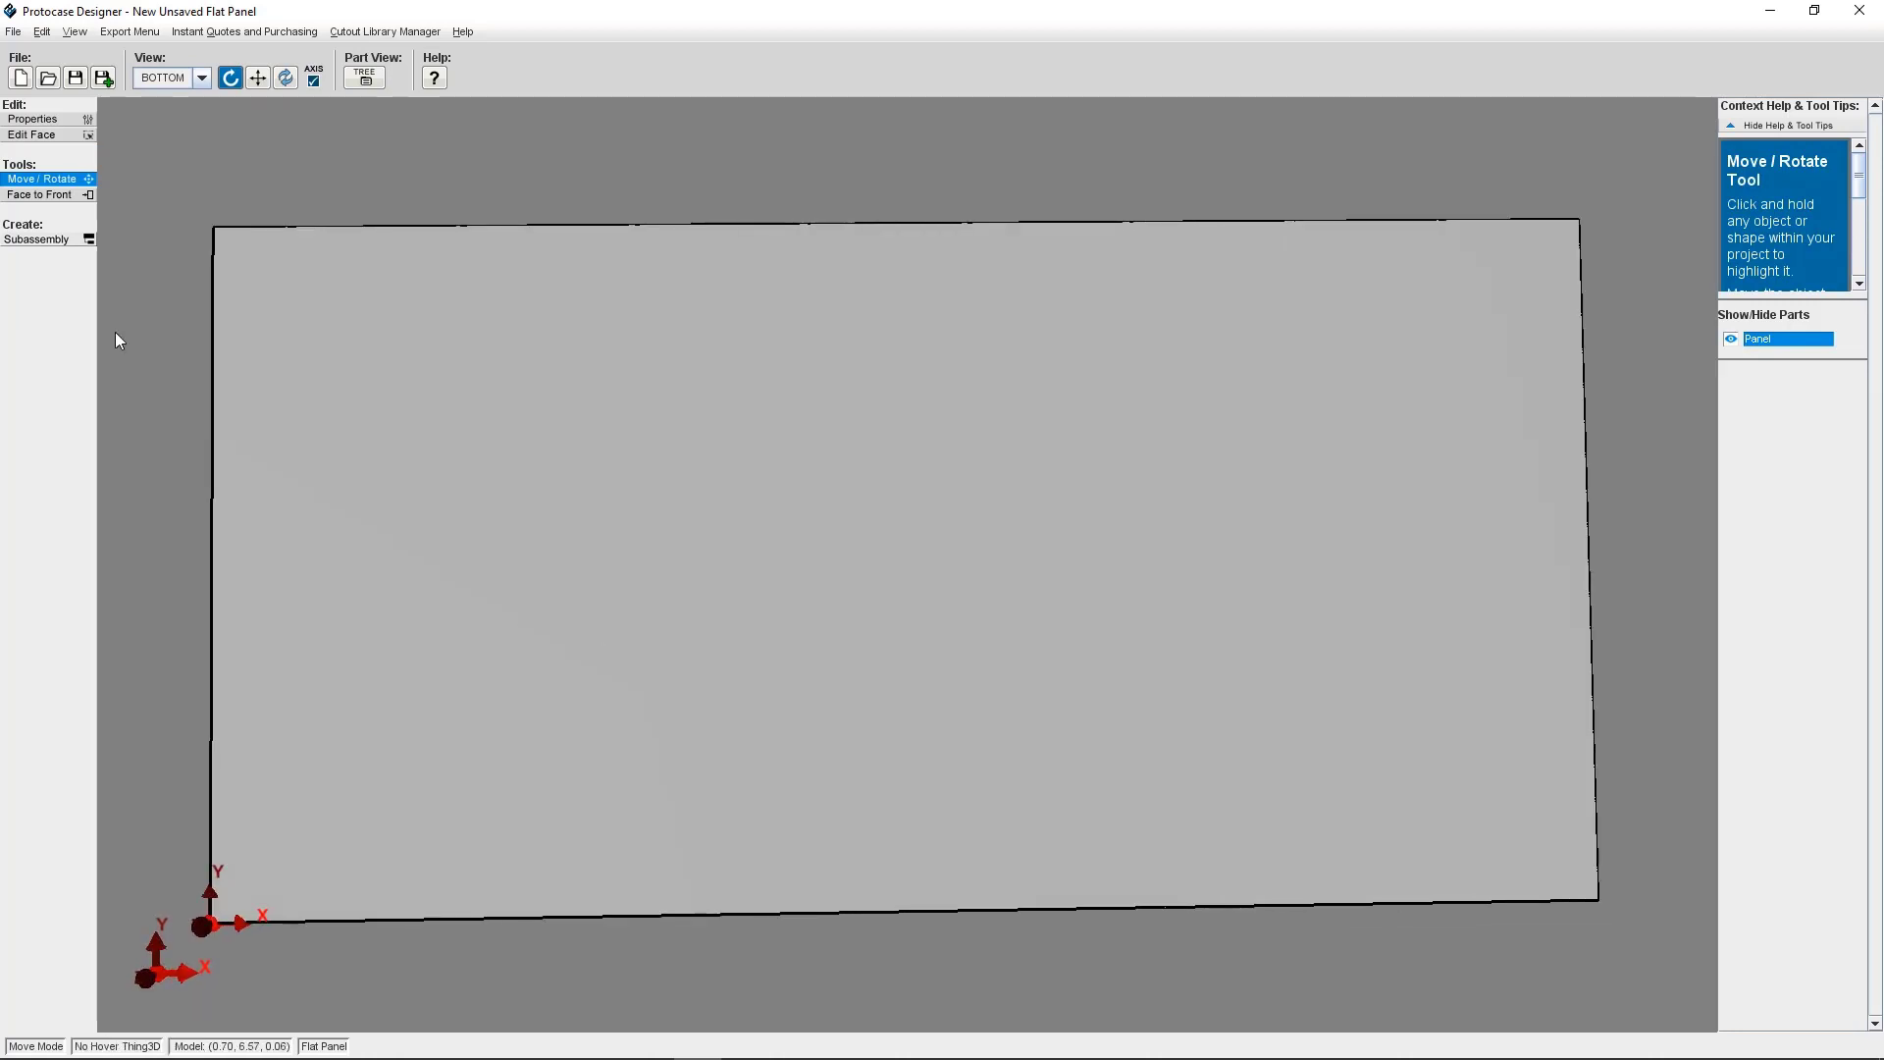
pyautogui.click(40, 142)
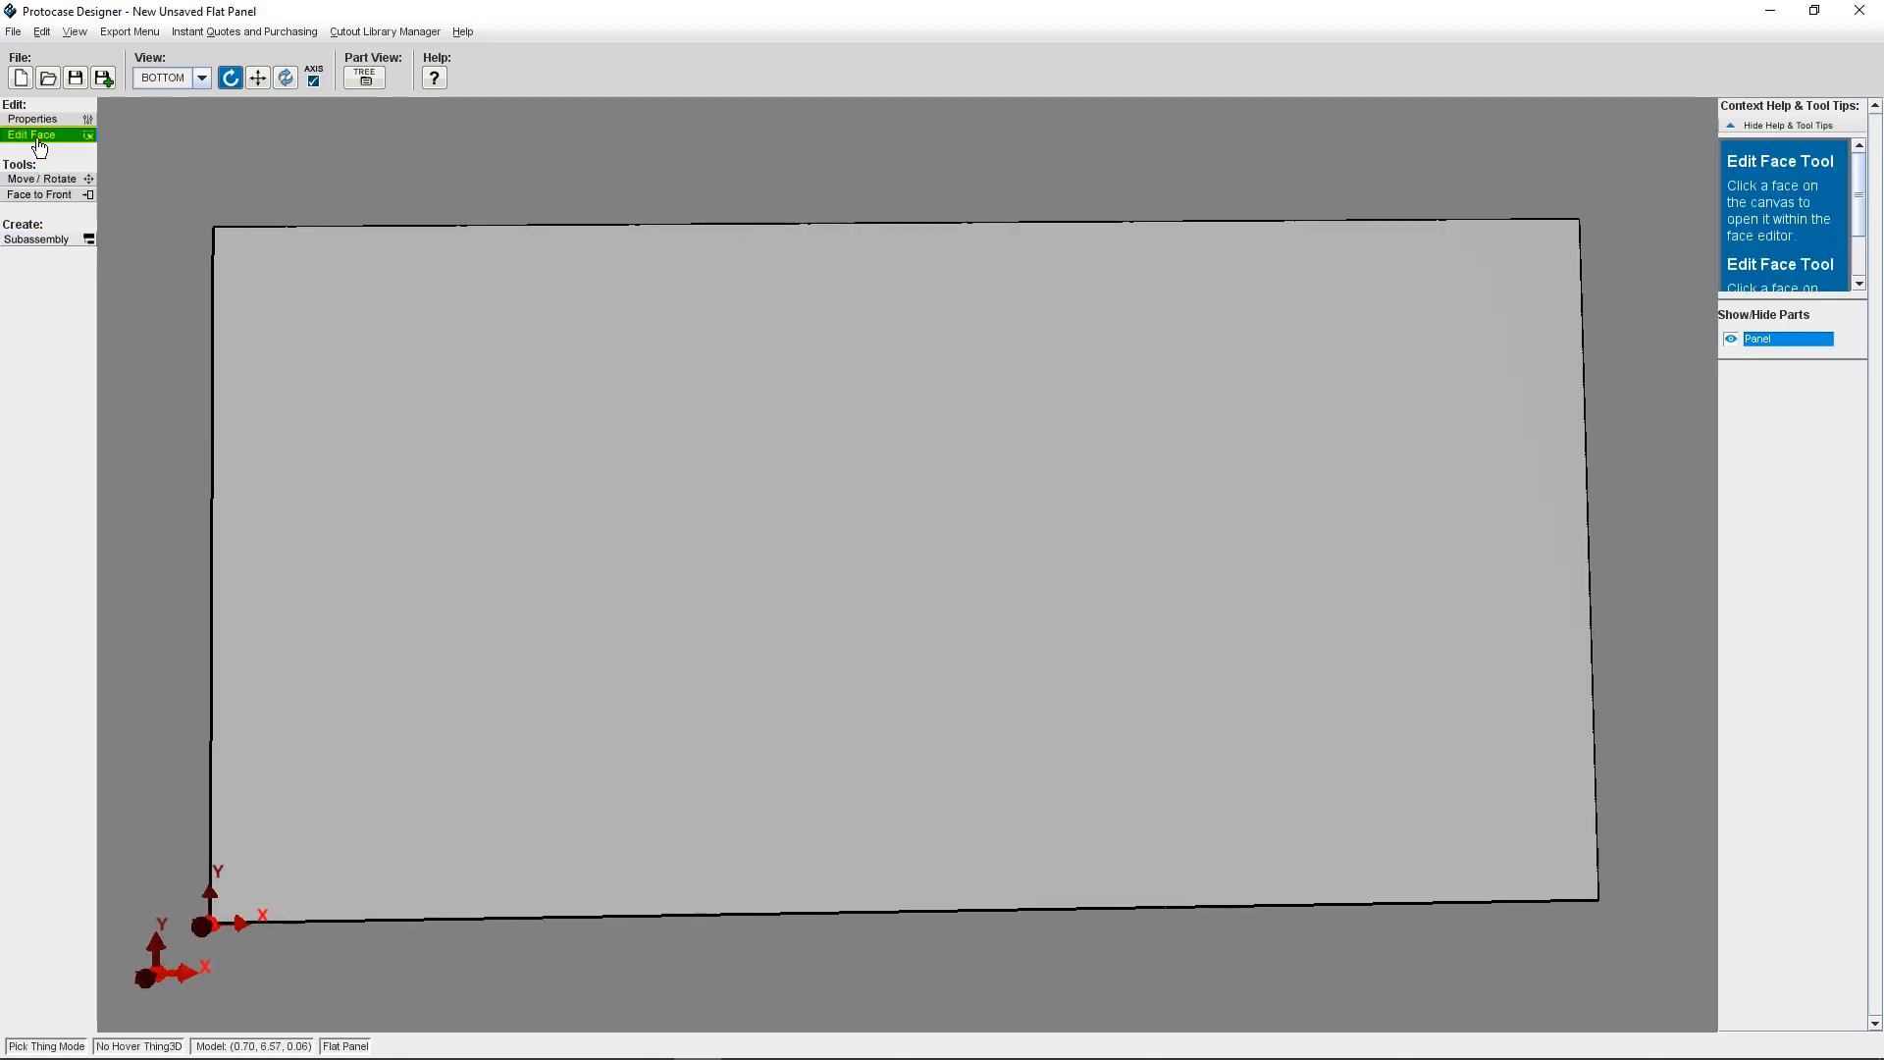
pyautogui.click(816, 501)
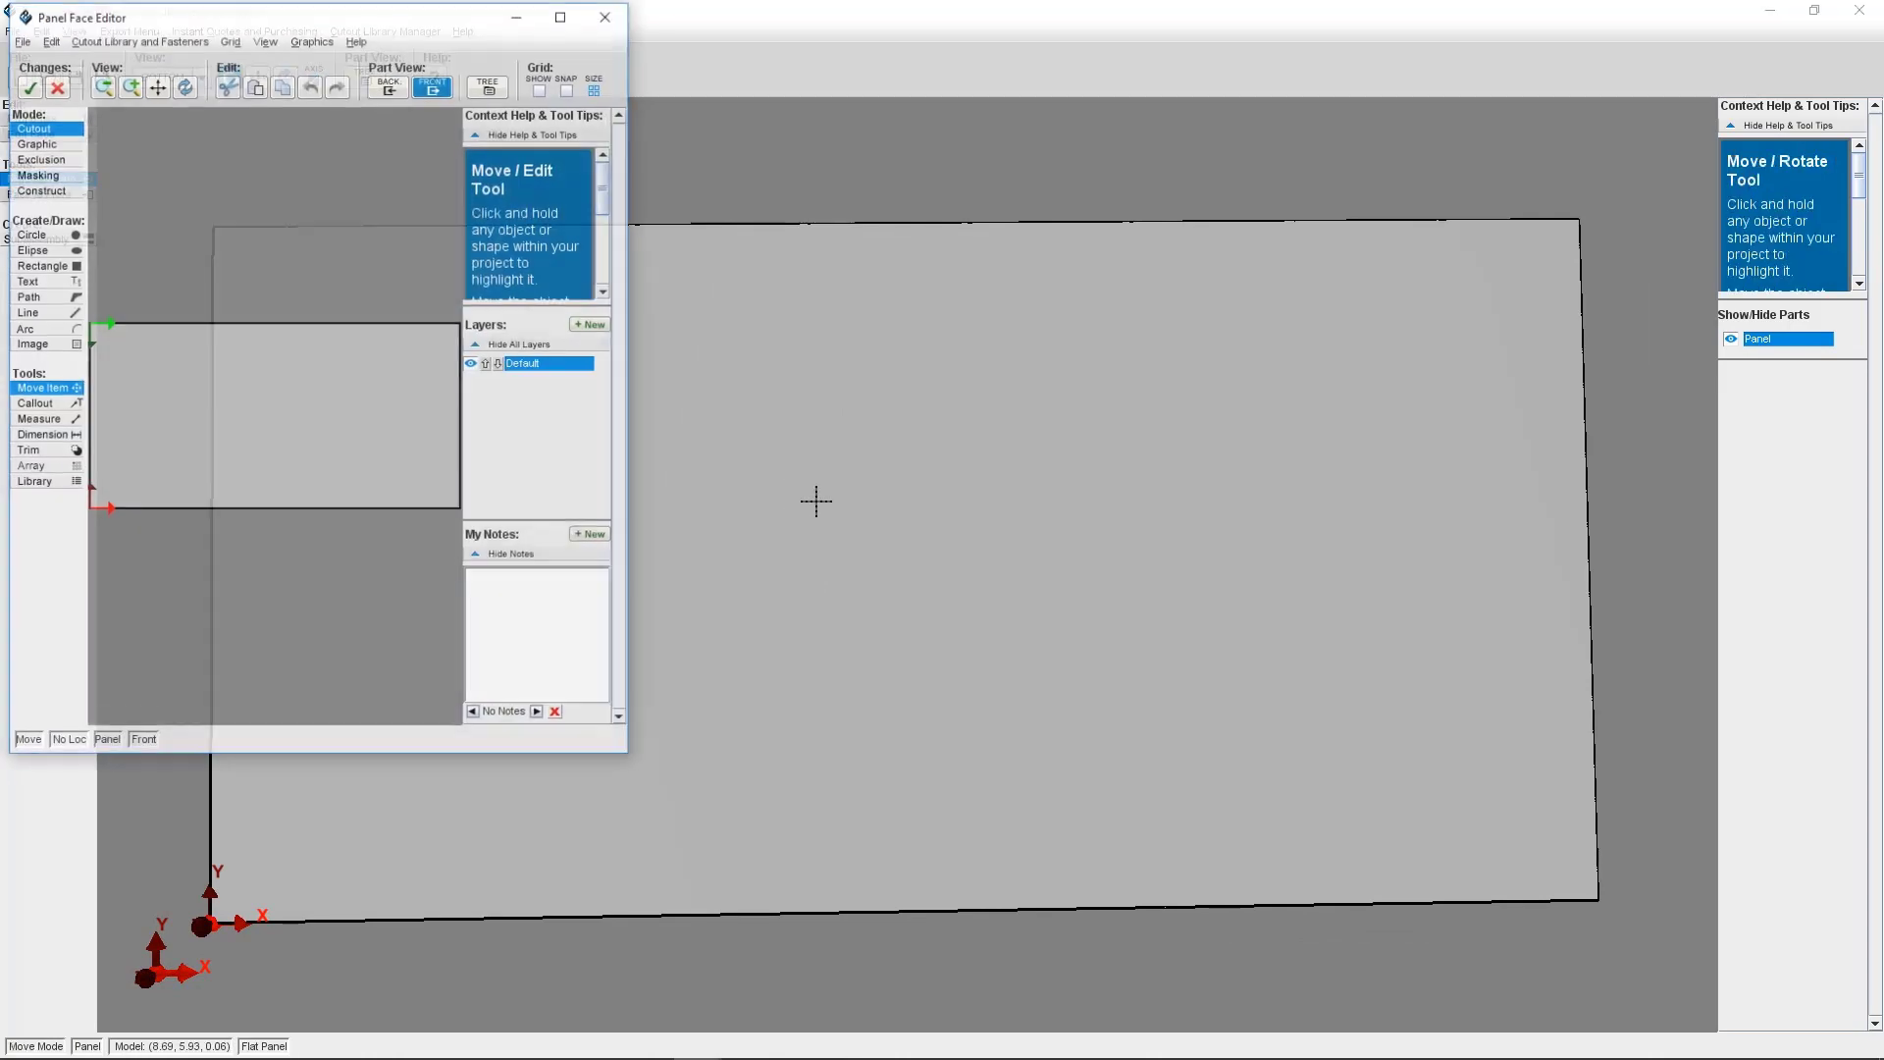
pyautogui.click(565, 16)
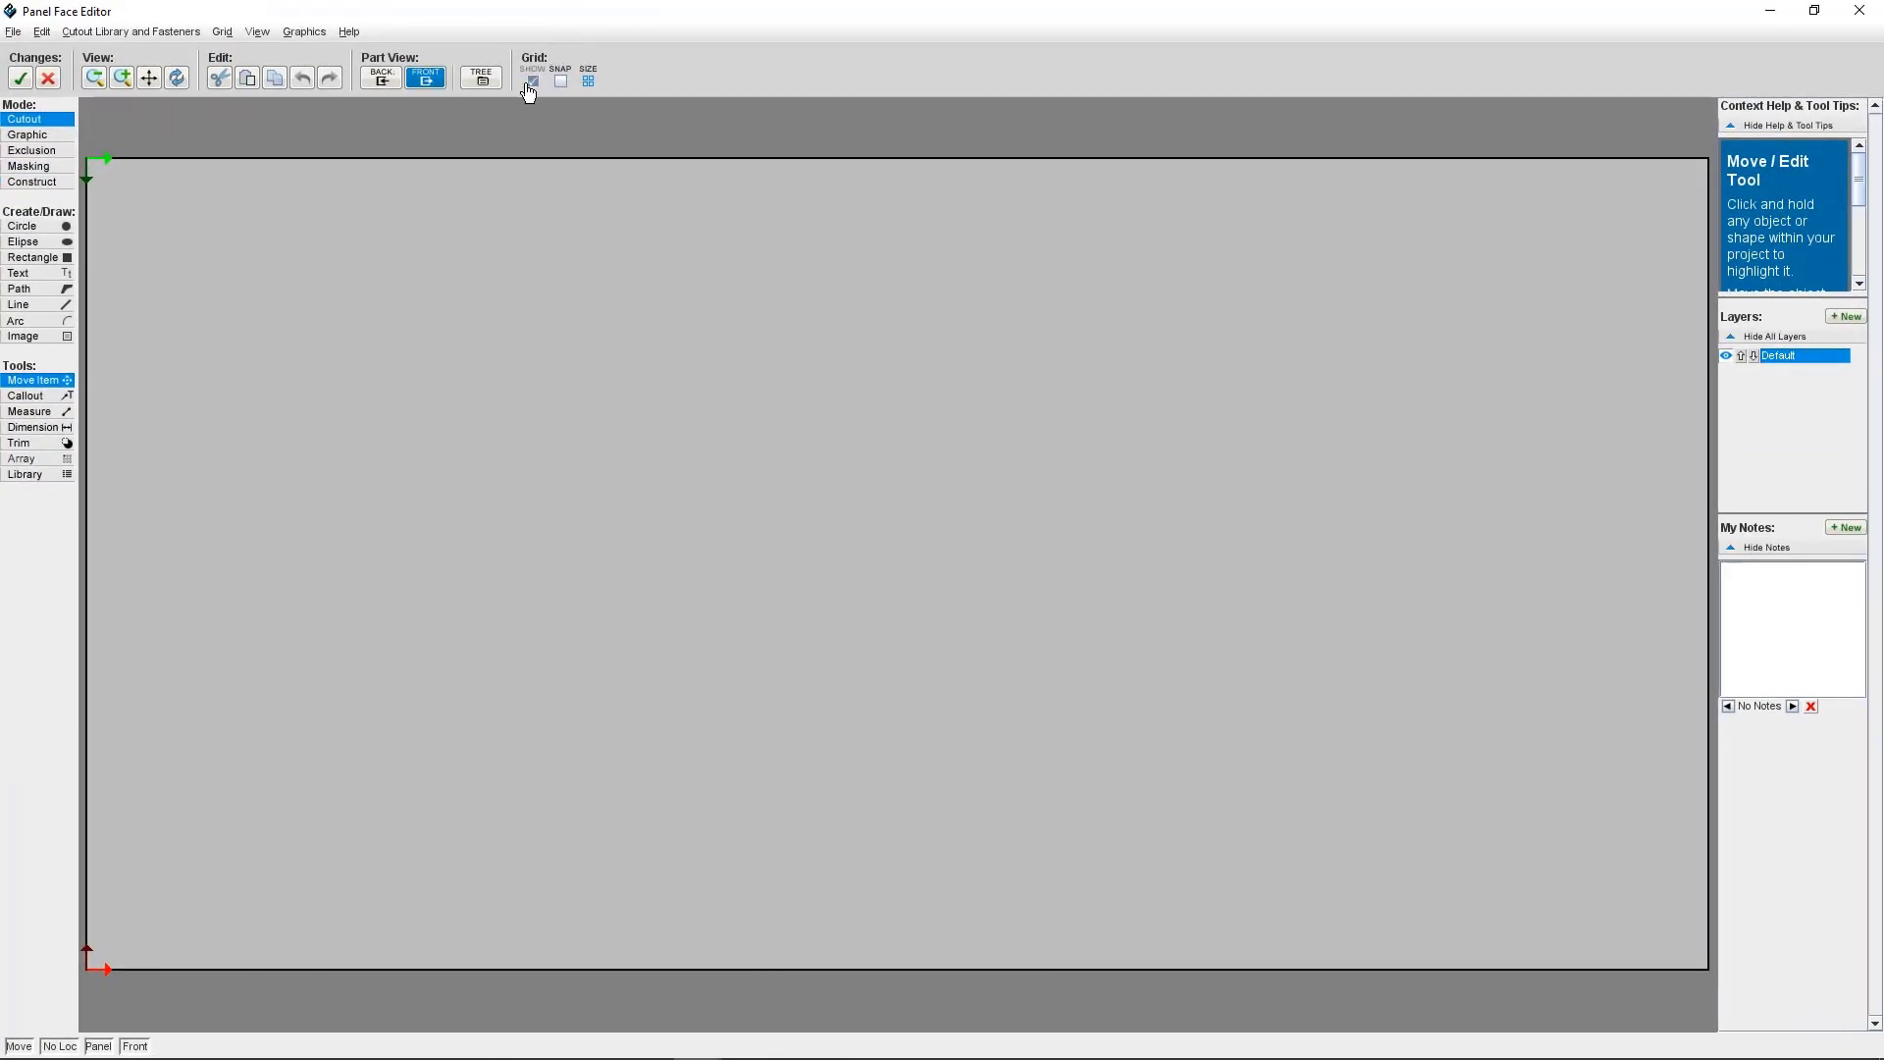
pyautogui.click(533, 81)
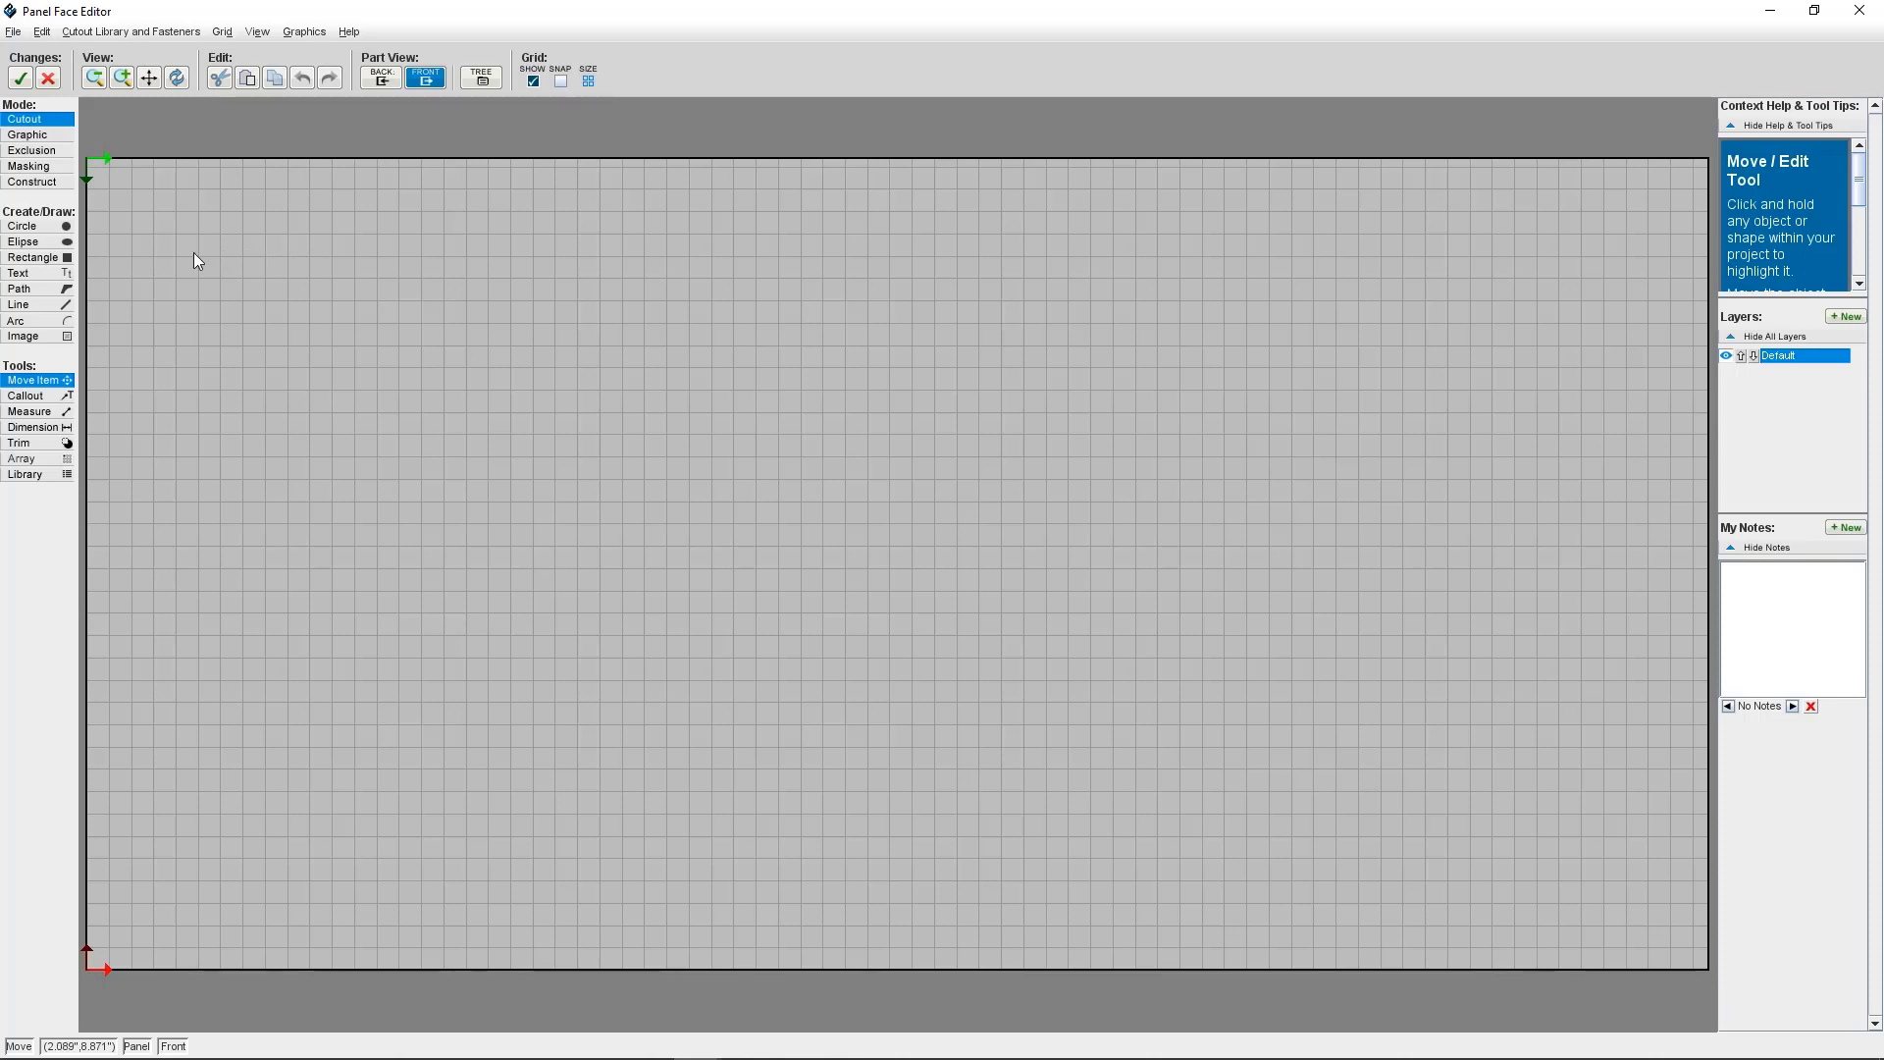
# - Draw a rectangular cutout about 5.2 by 2.6 inches in the upper-middle area of the panel face
pyautogui.click(40, 260)
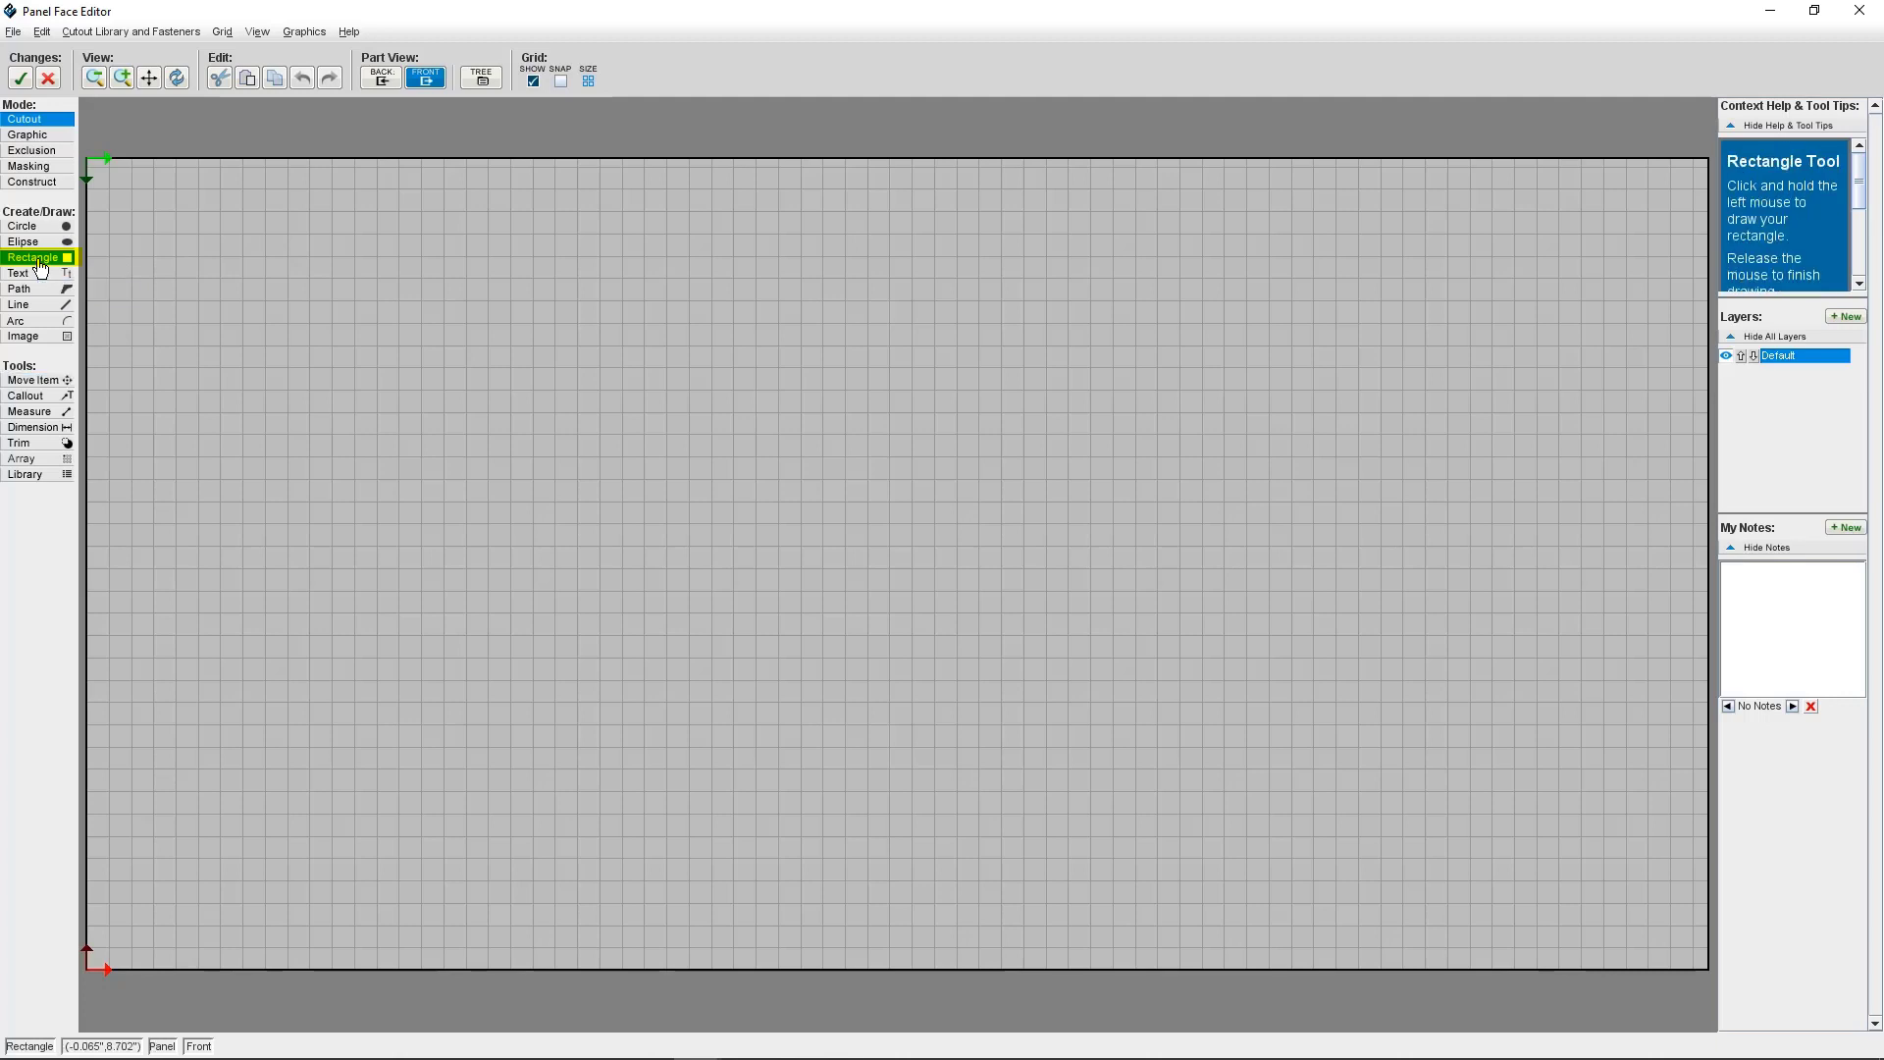
pyautogui.moveTo(513, 399); pyautogui.dragTo(647, 478)
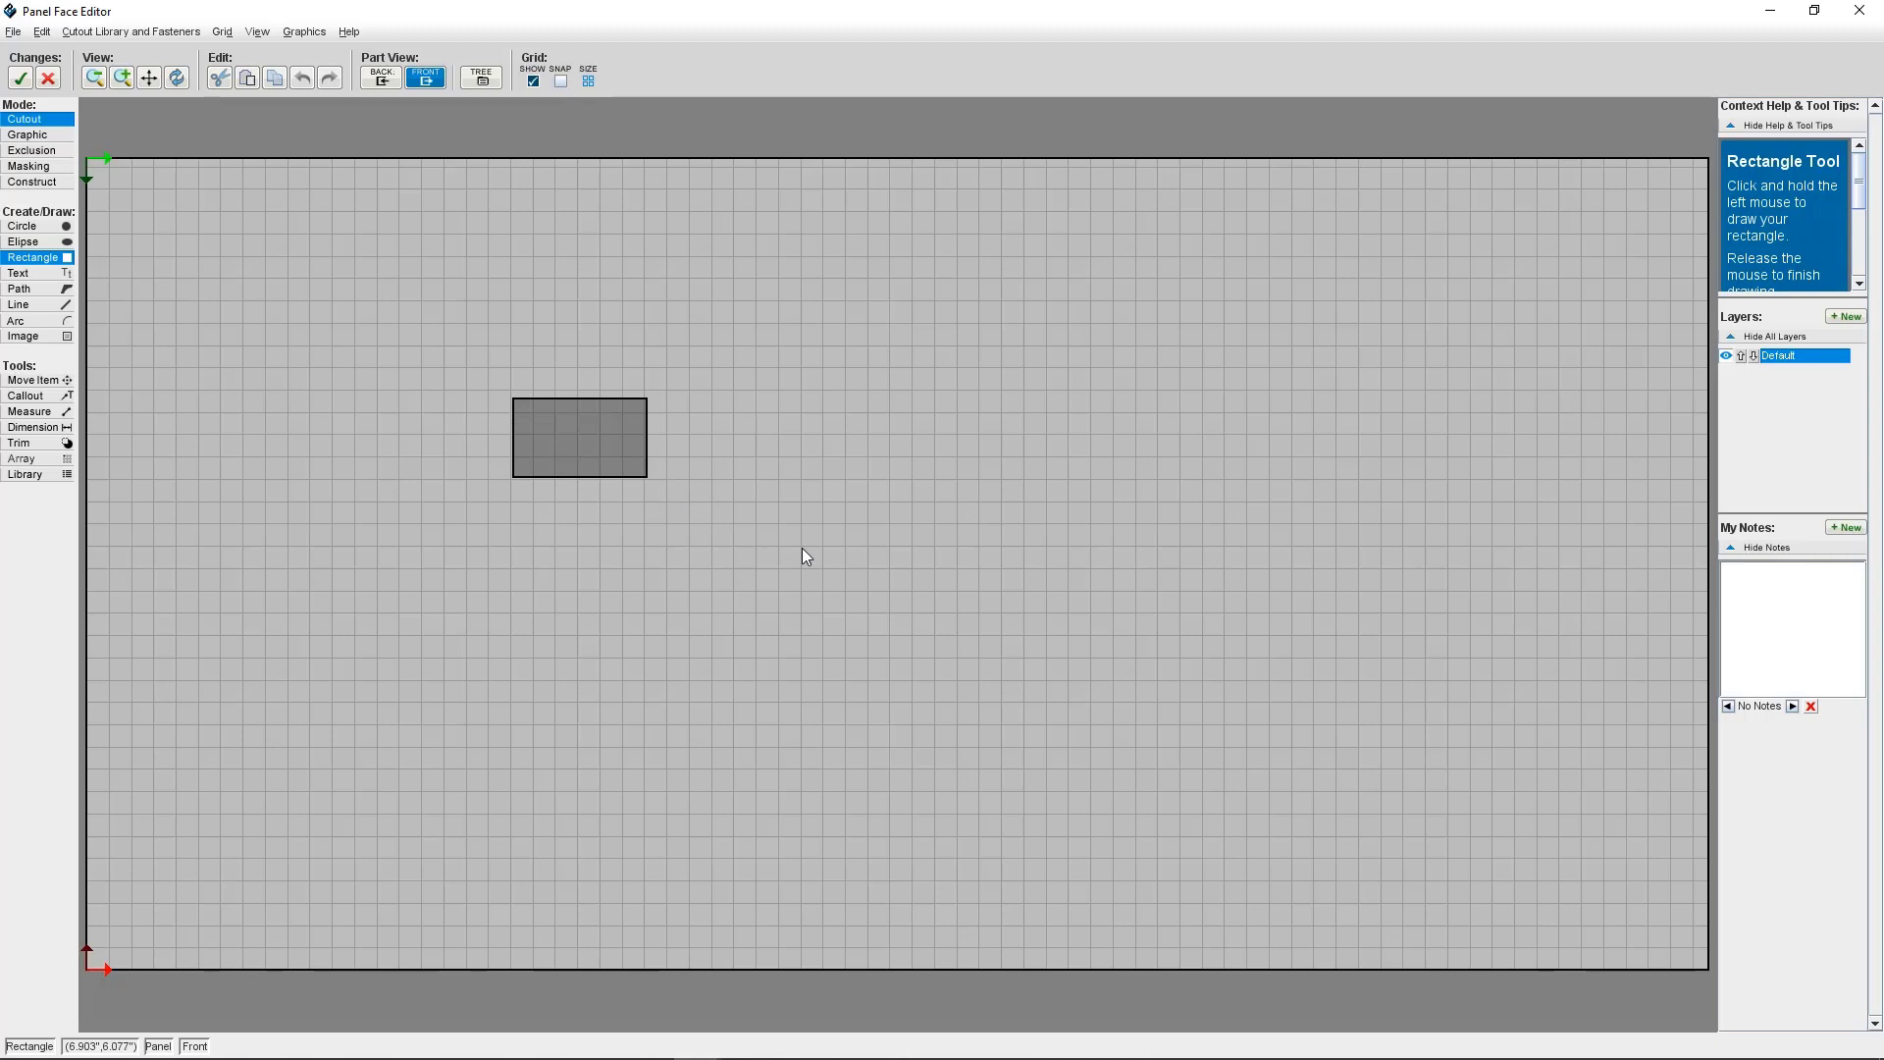
pyautogui.moveTo(803, 548); pyautogui.dragTo(936, 609)
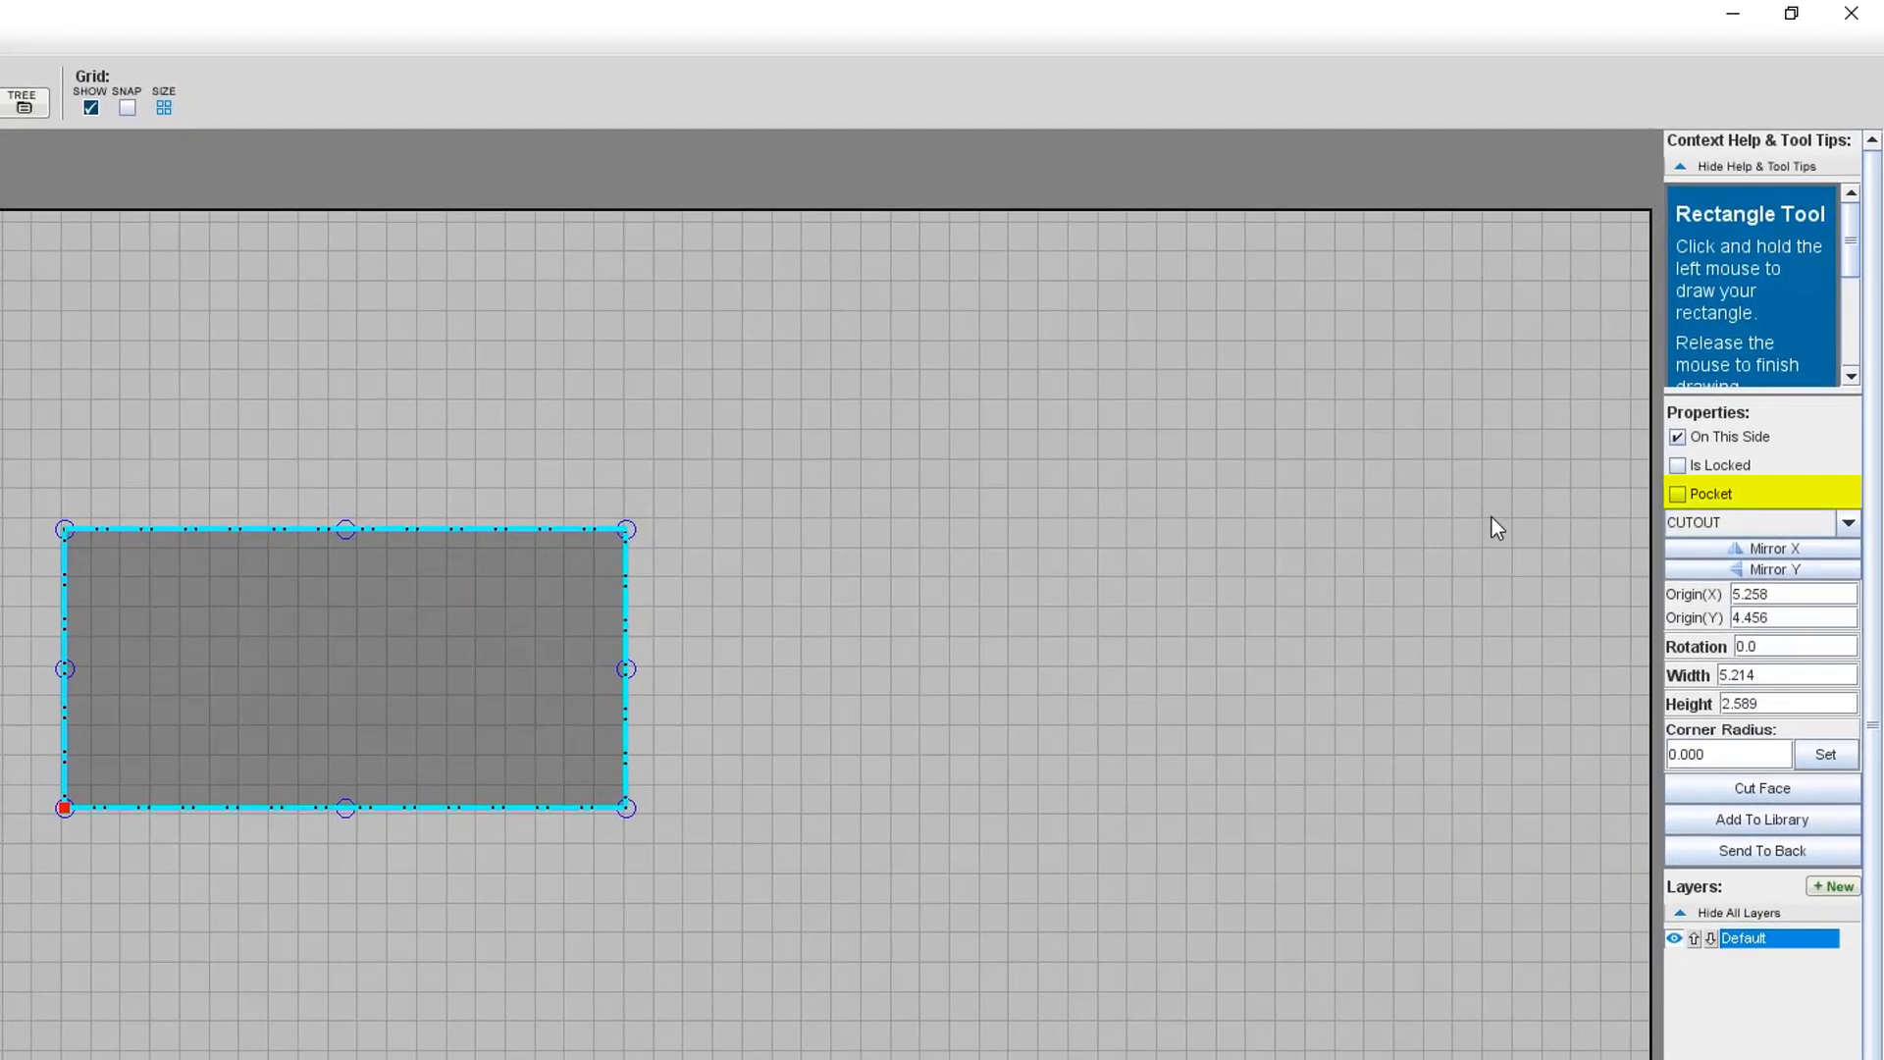
# - Make the rectangle a pocket and set its corner radius to 0.025
pyautogui.click(1677, 495)
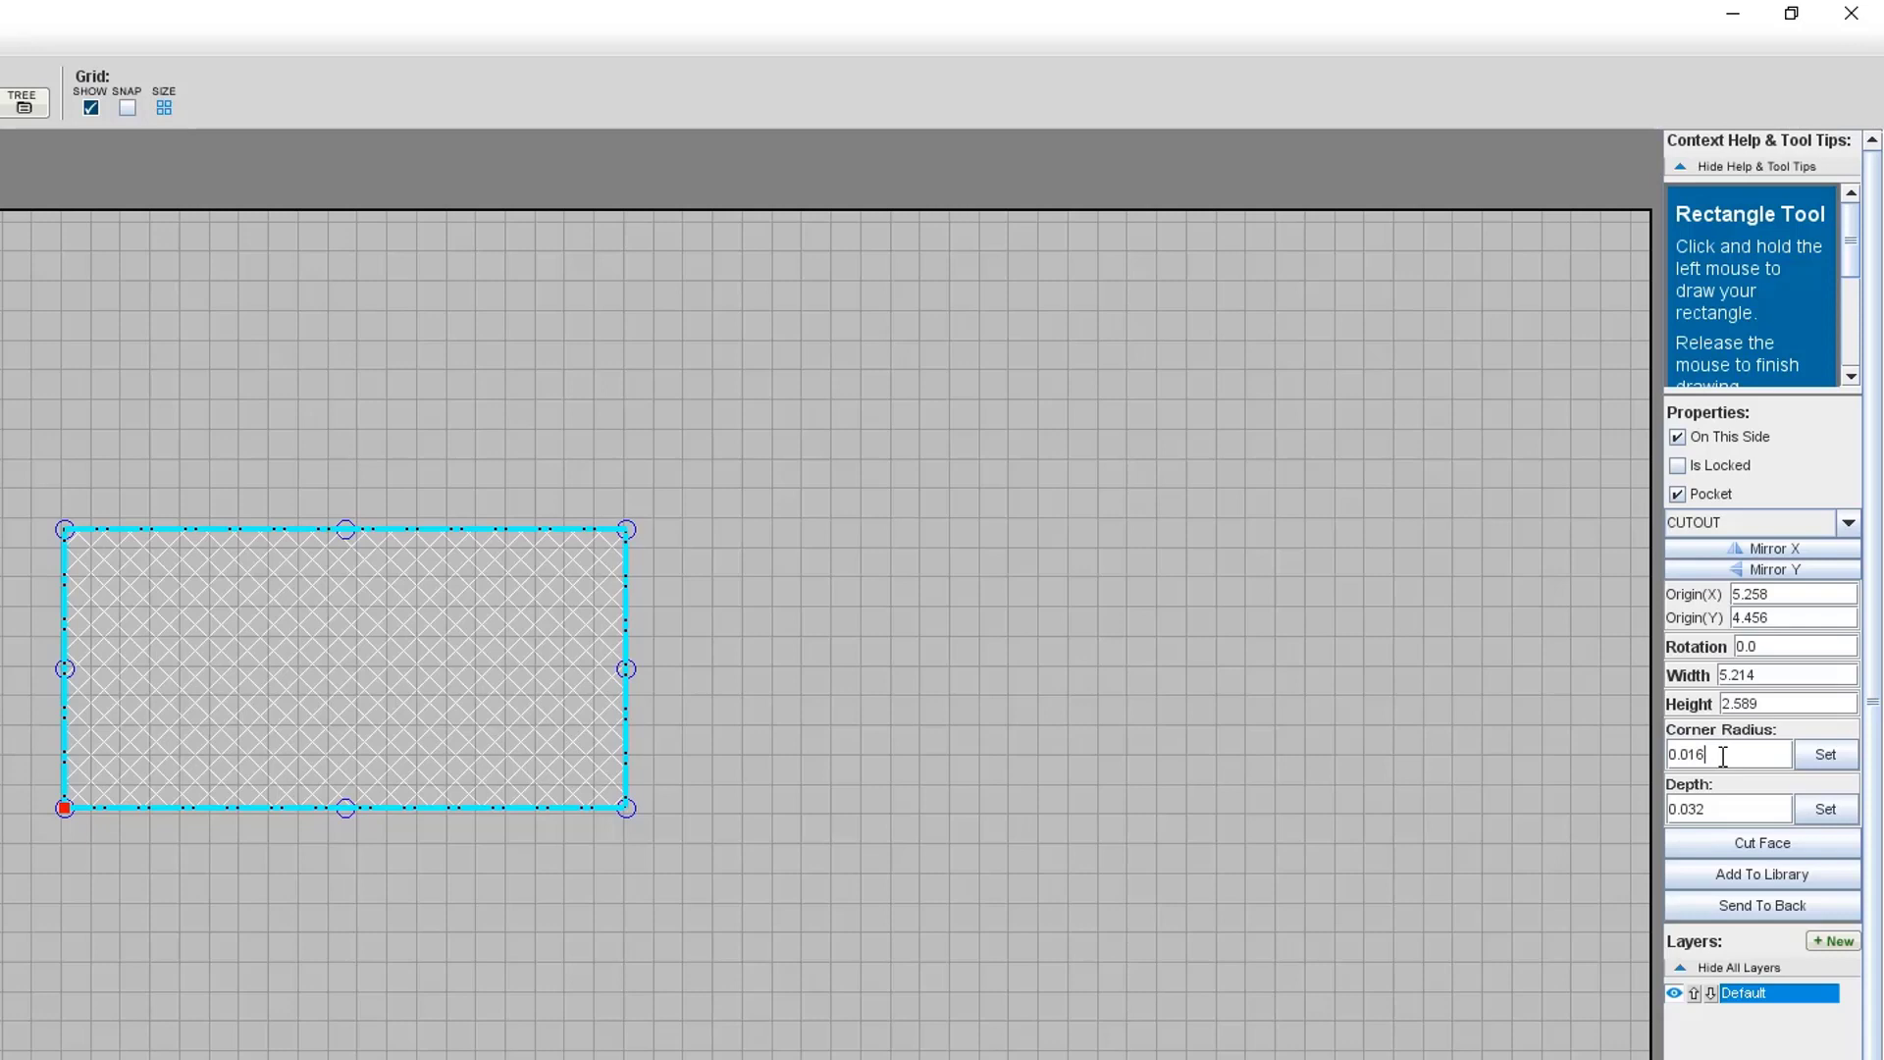
pyautogui.press('BackSpace')
pyautogui.press('BackSpace')
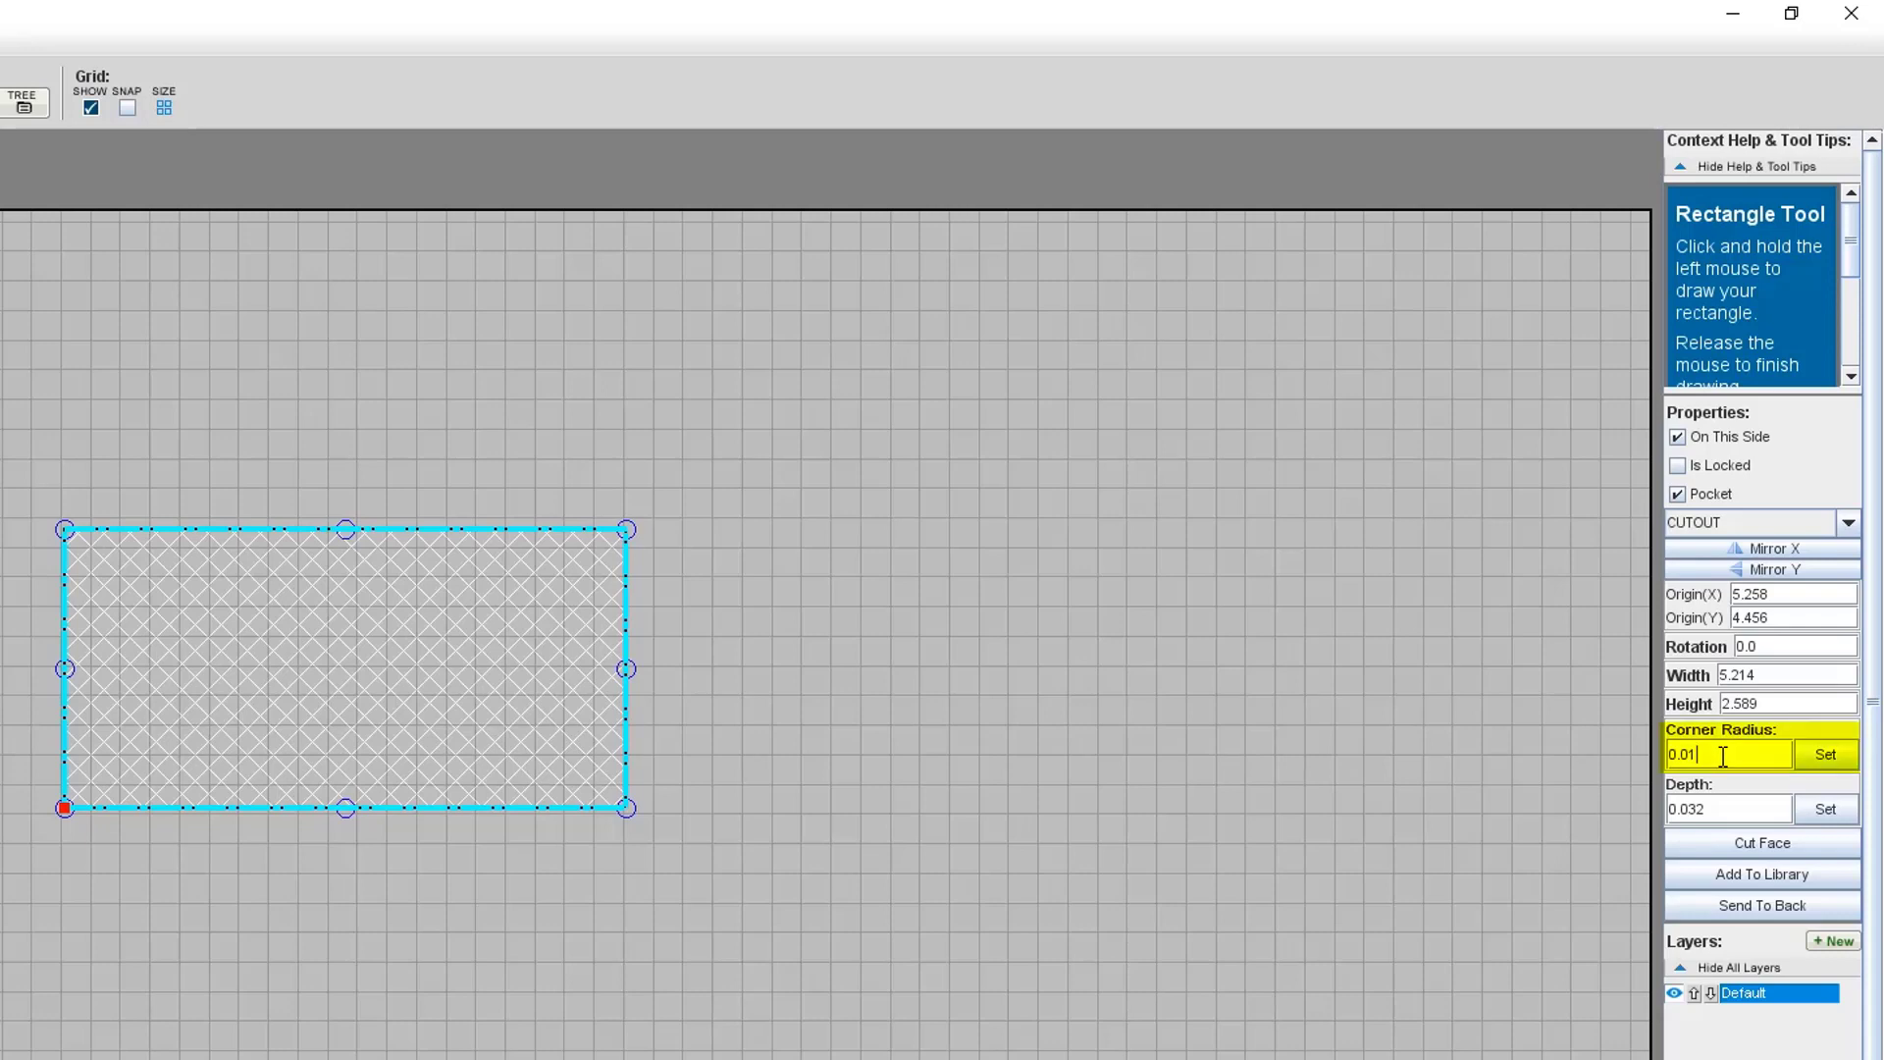
pyautogui.write('25')
pyautogui.click(1826, 754)
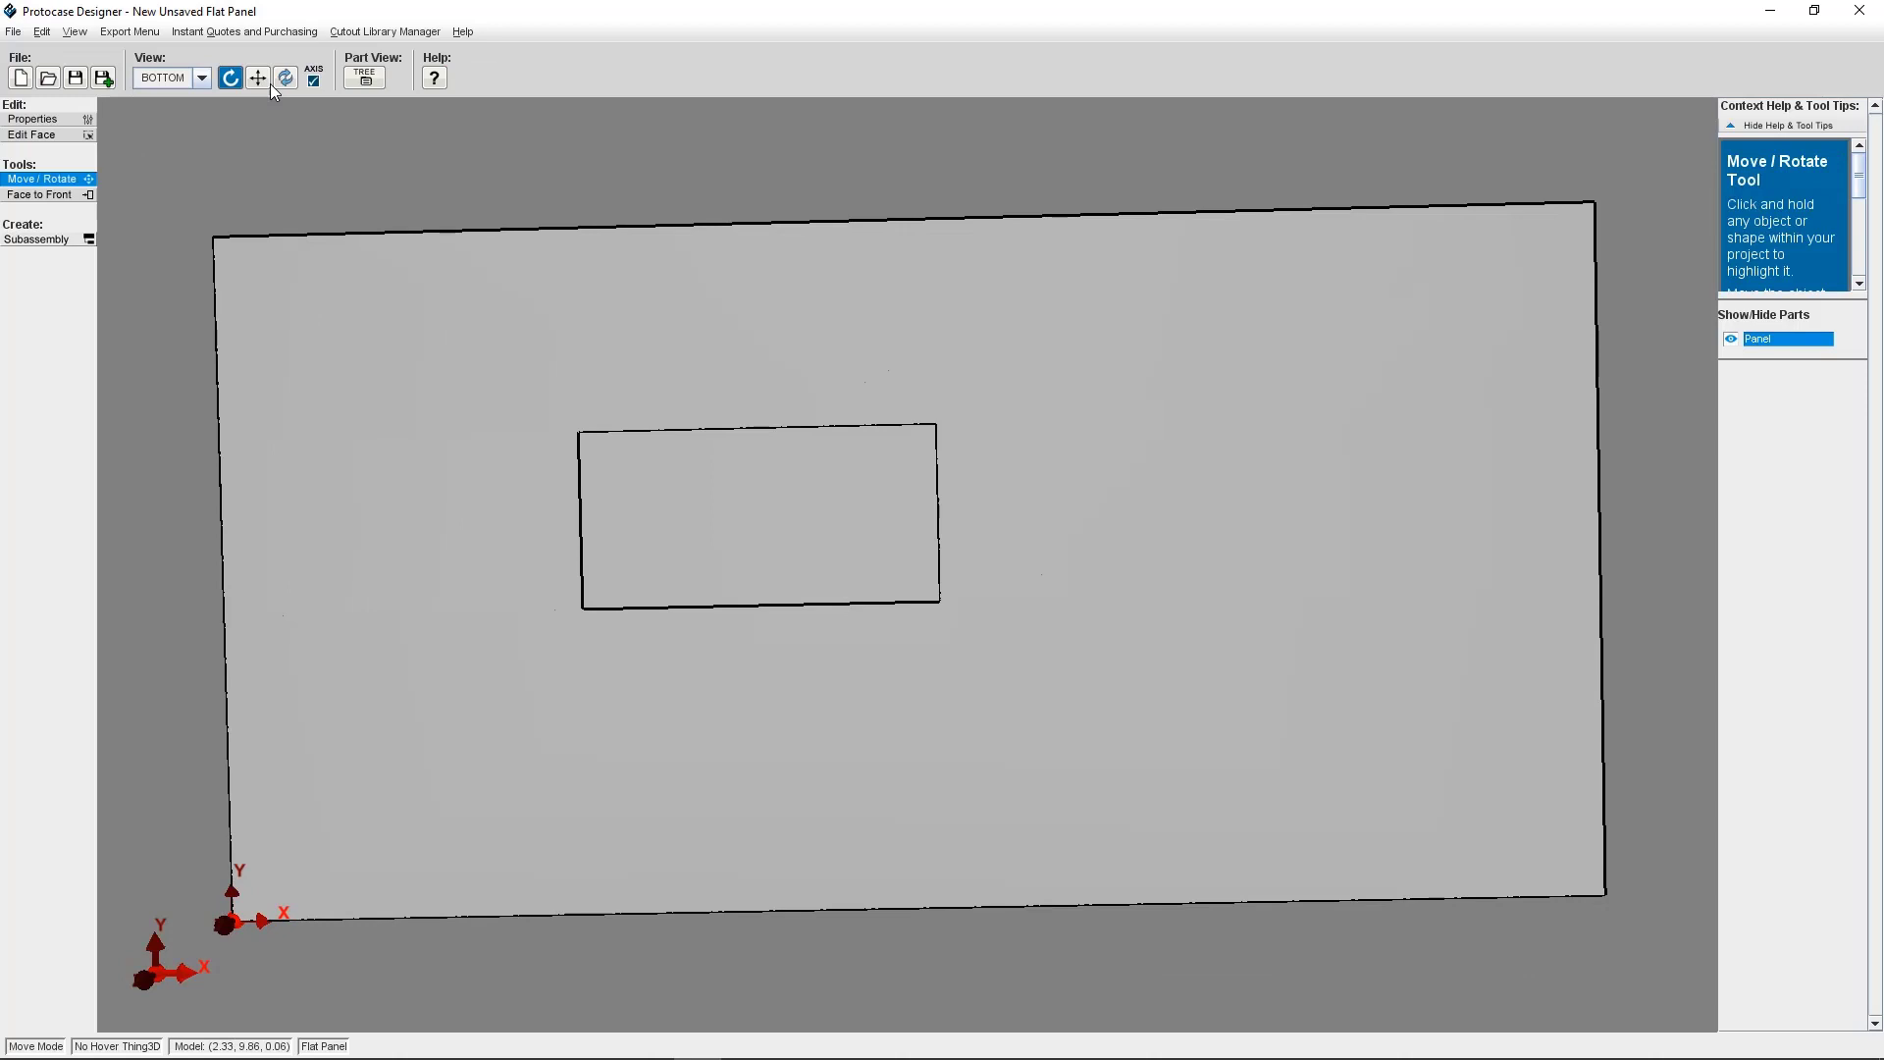
# - Request an instant quote for the flat panel with the rectangular pocket
pyautogui.click(251, 32)
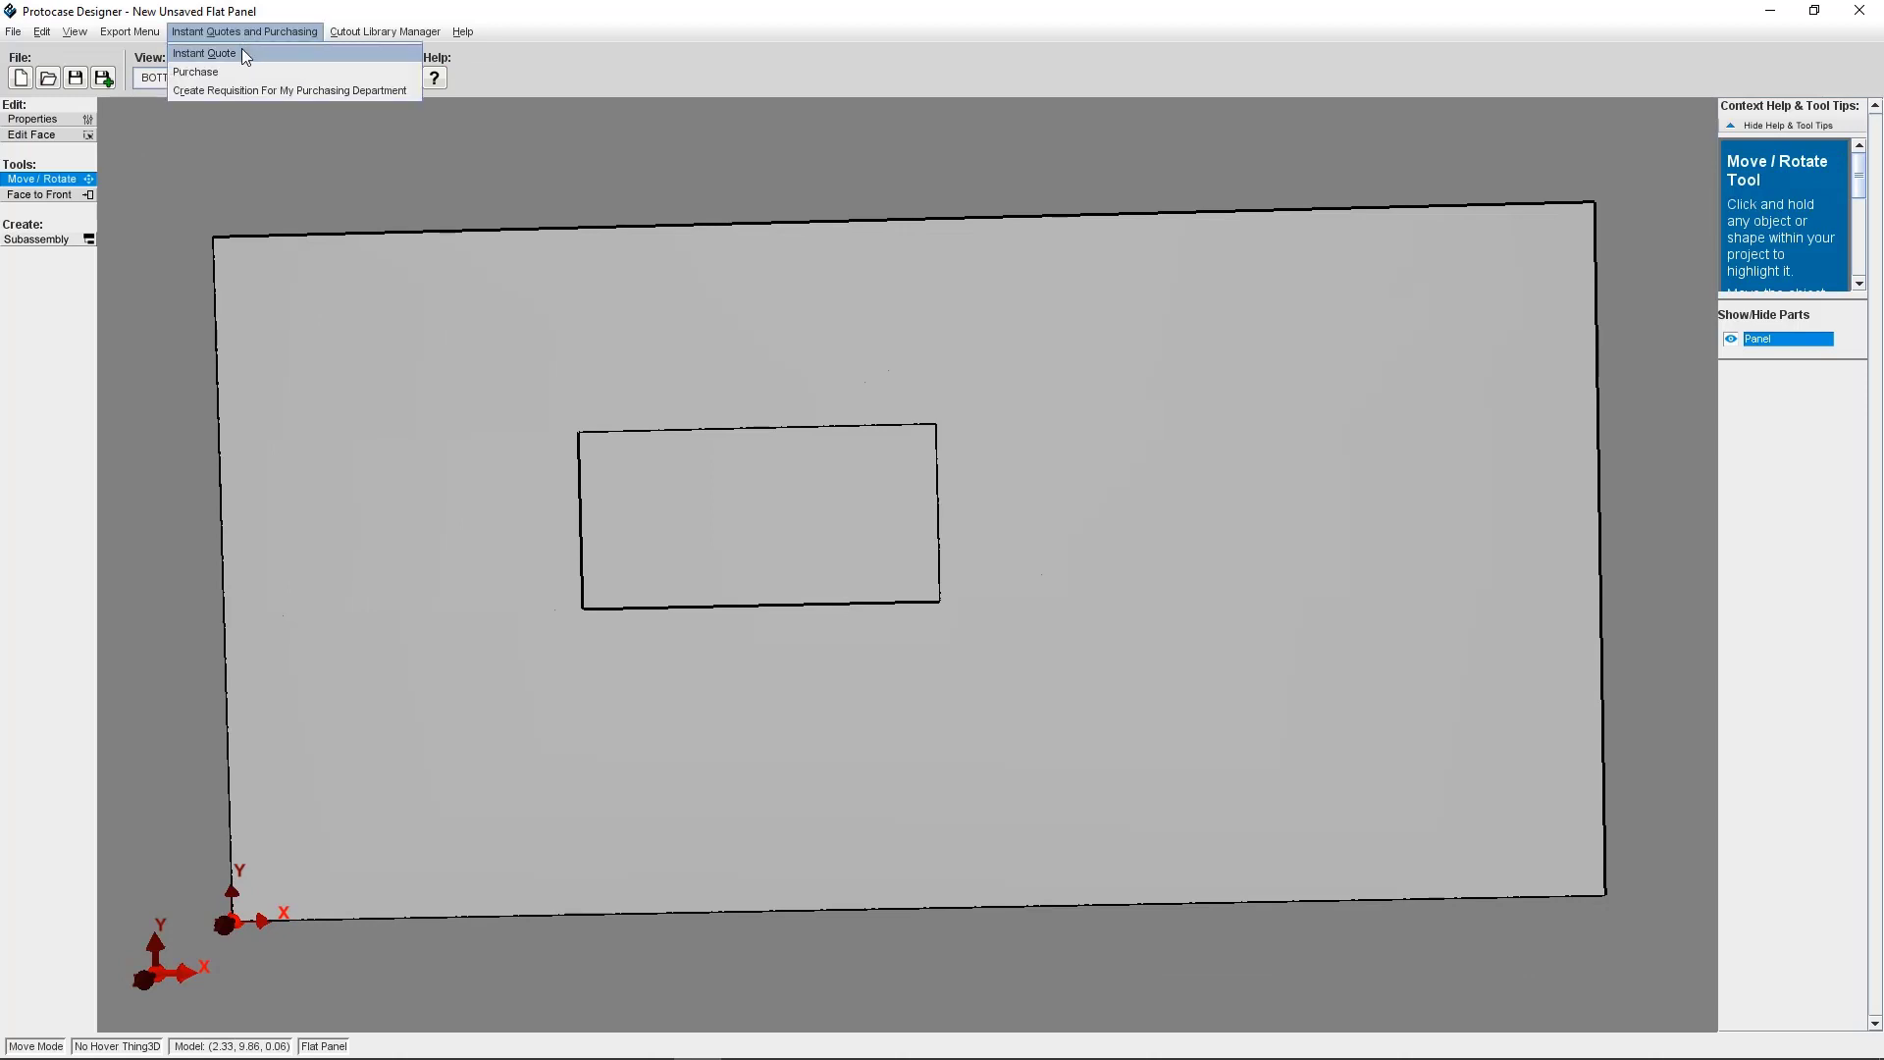
pyautogui.click(206, 54)
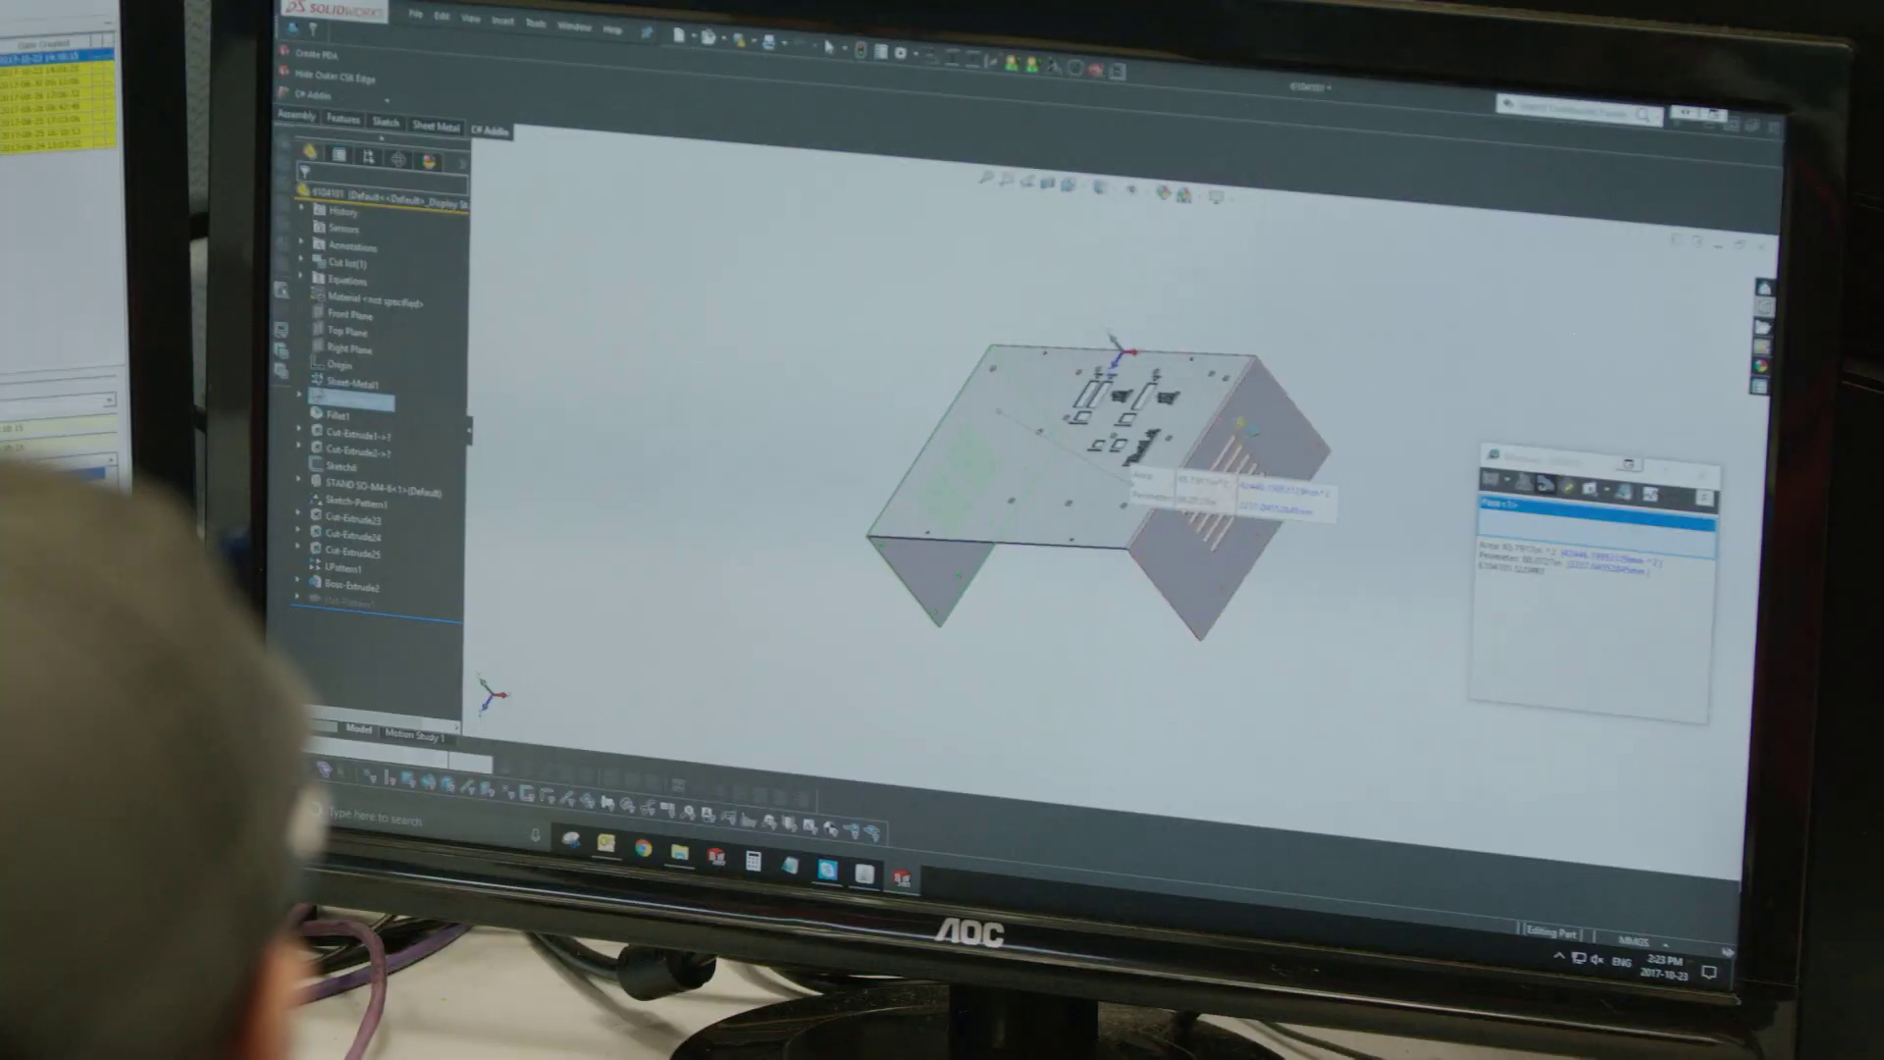
pyautogui.click(1207, 491)
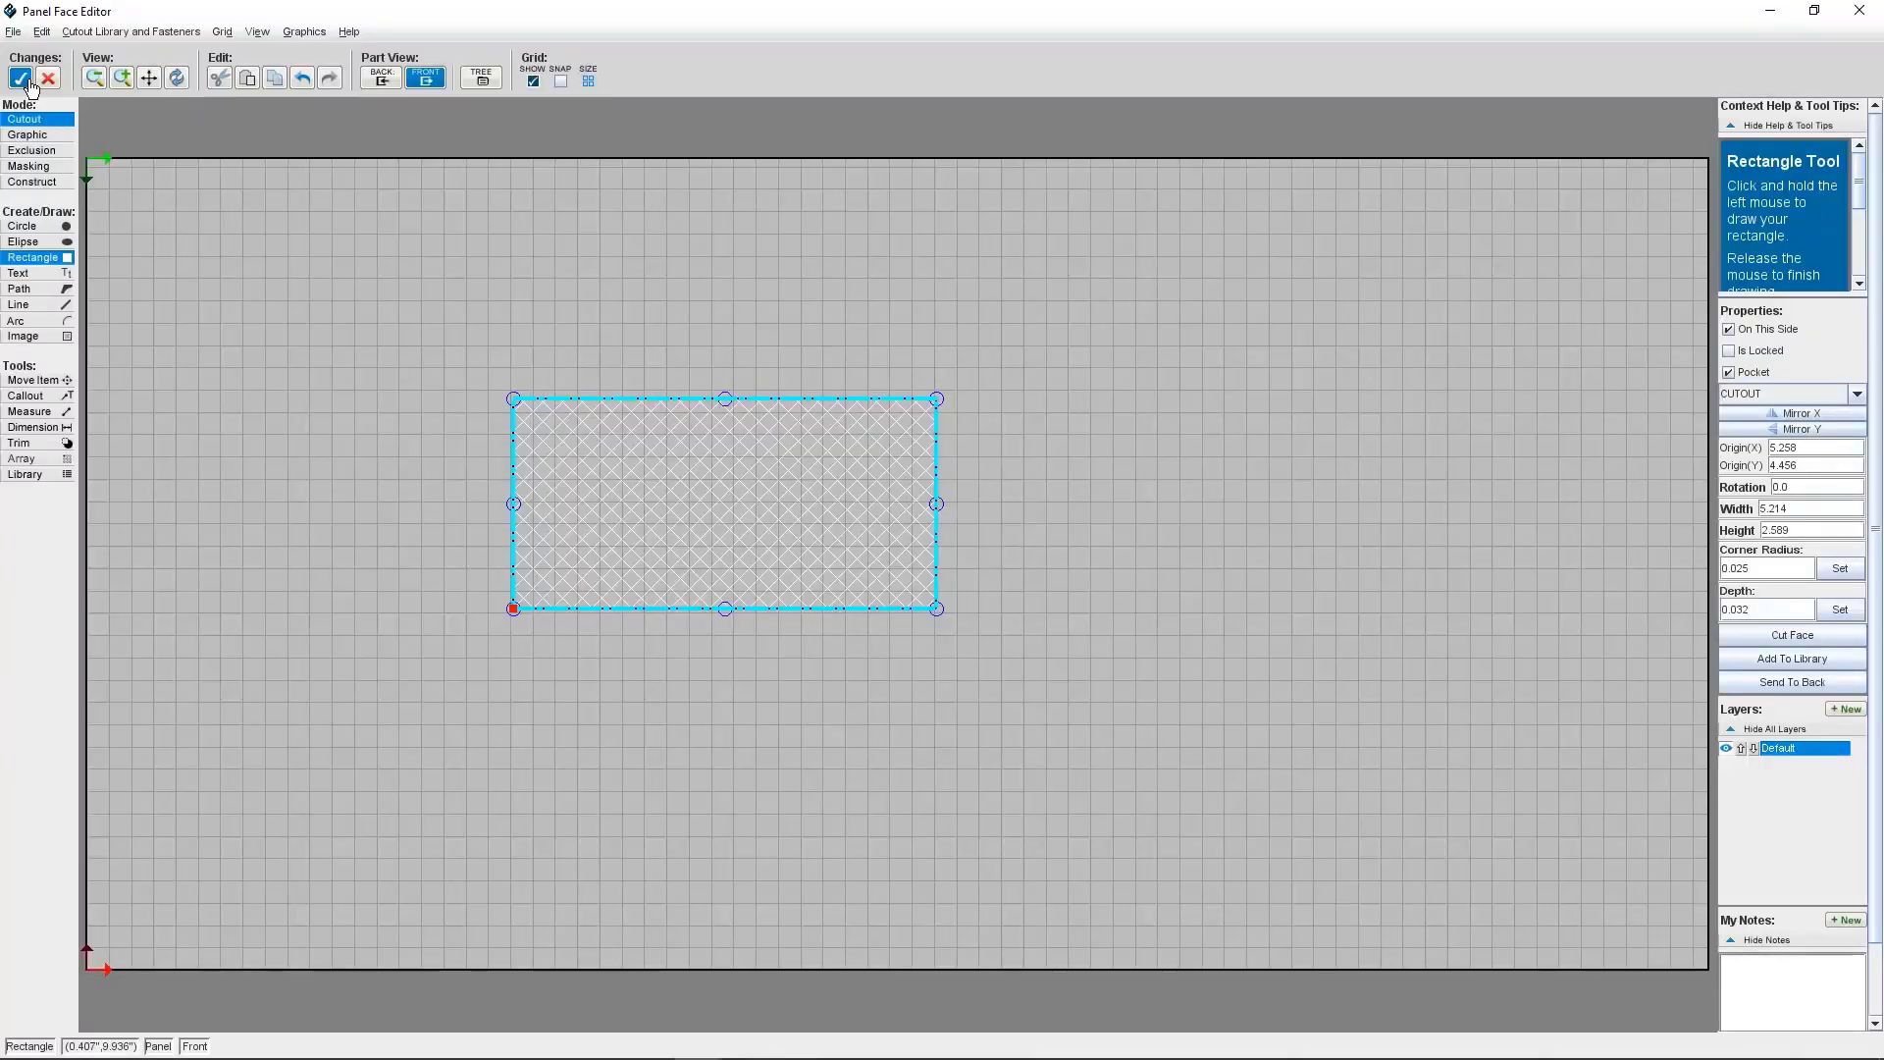
# - Apply the pocket changes to the face and inspect the pocket on the 3D panel
pyautogui.click(18, 75)
pyautogui.moveTo(854, 501); pyautogui.dragTo(959, 553, button='right')
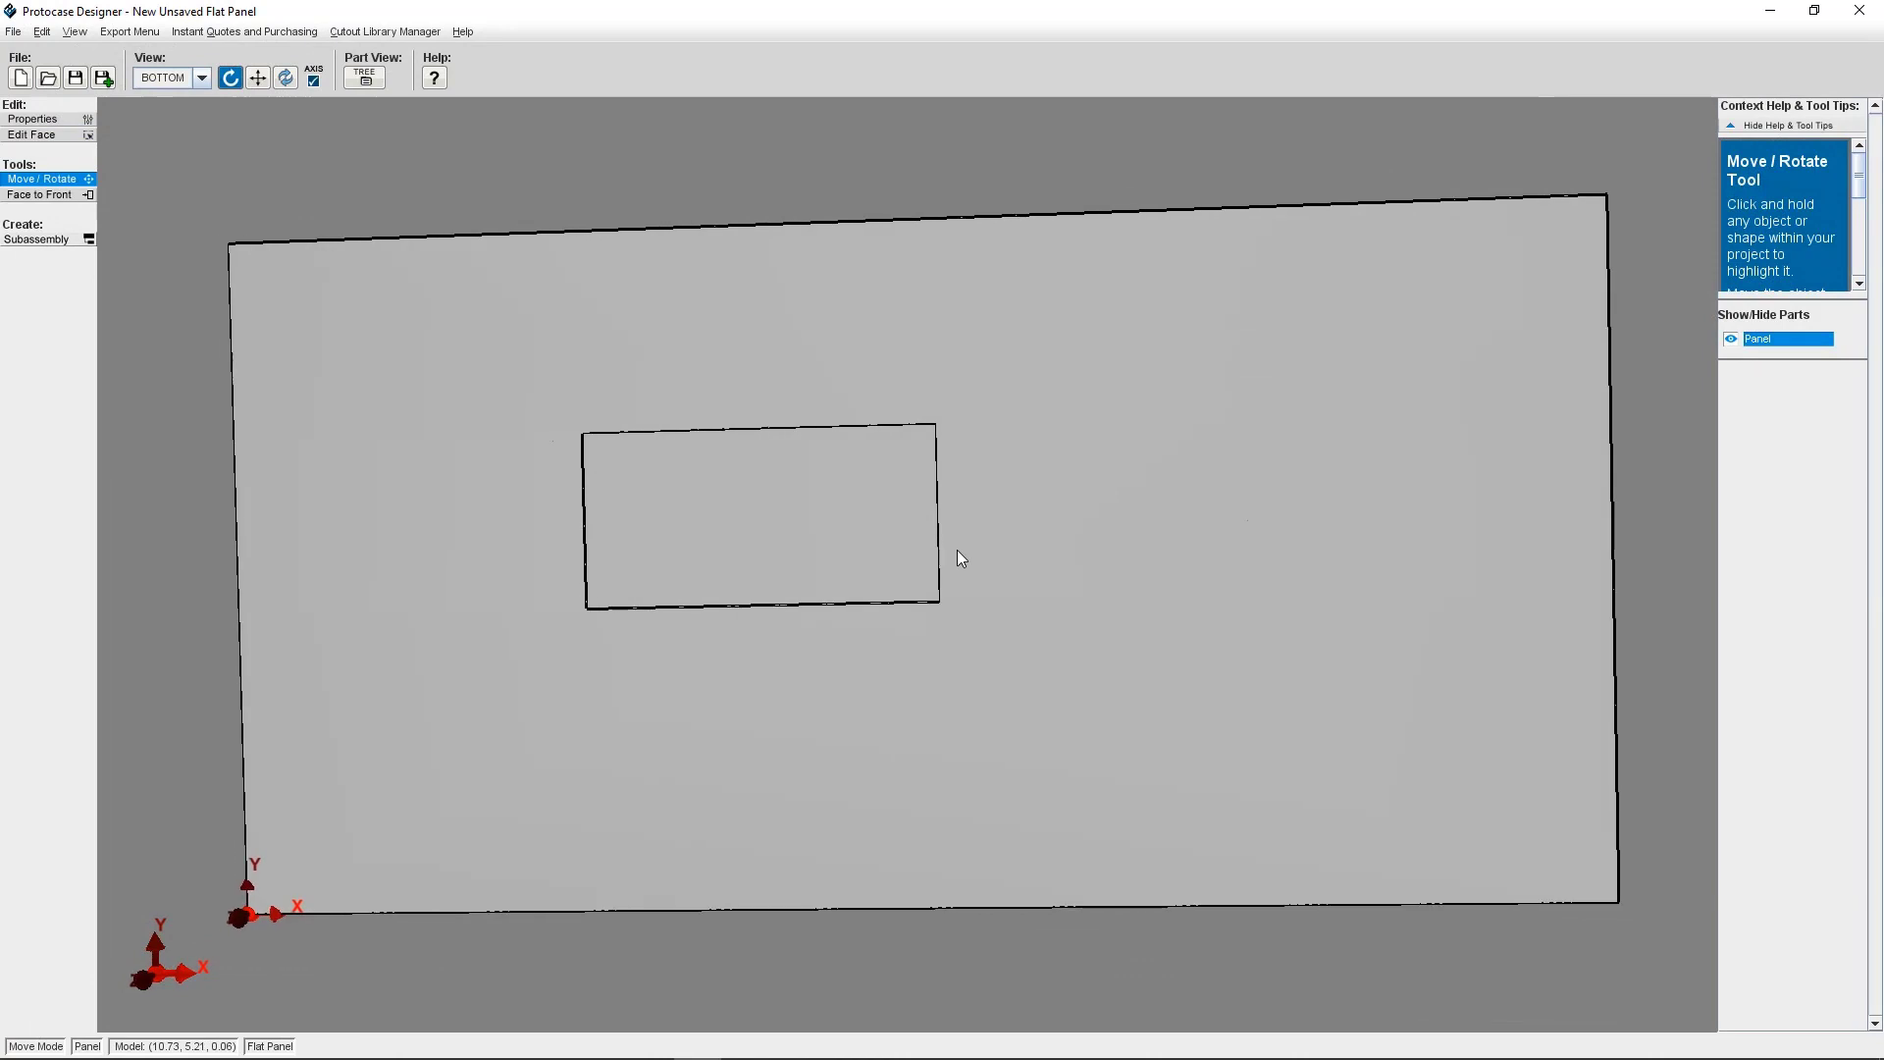